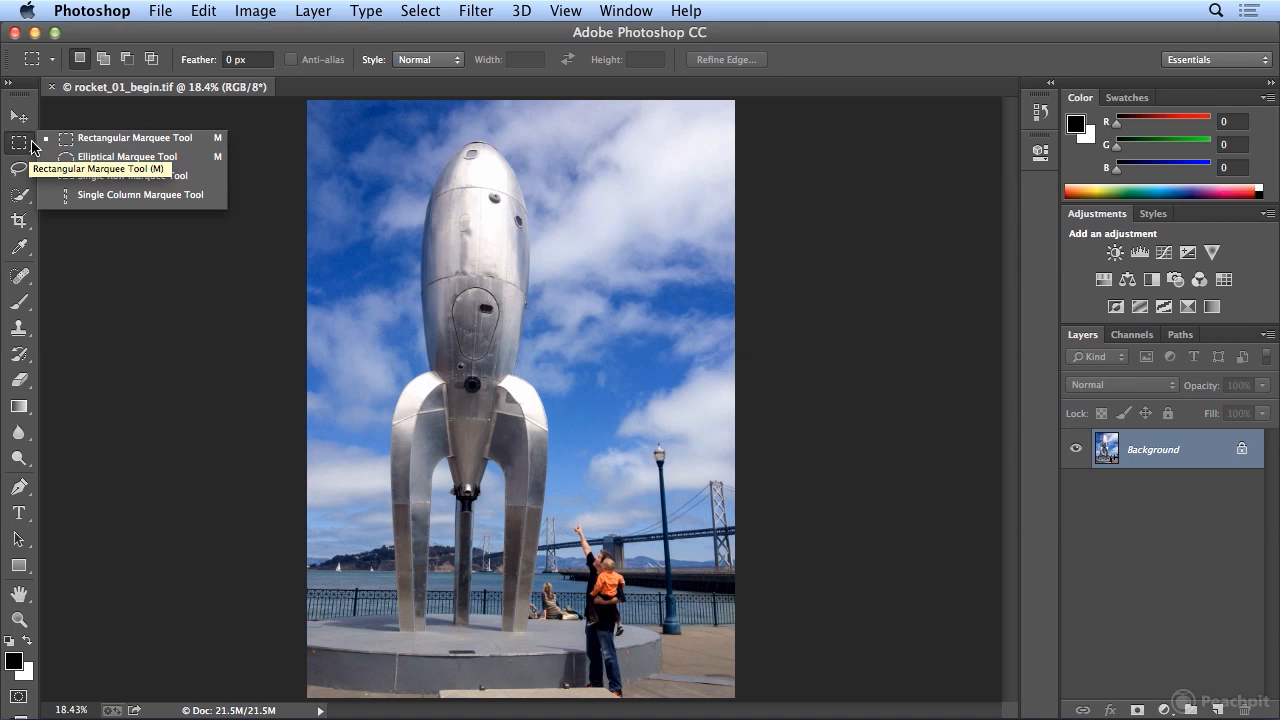
- Draw a rectangular marquee selection around the rocket, then deselect it
left_click(25, 148)
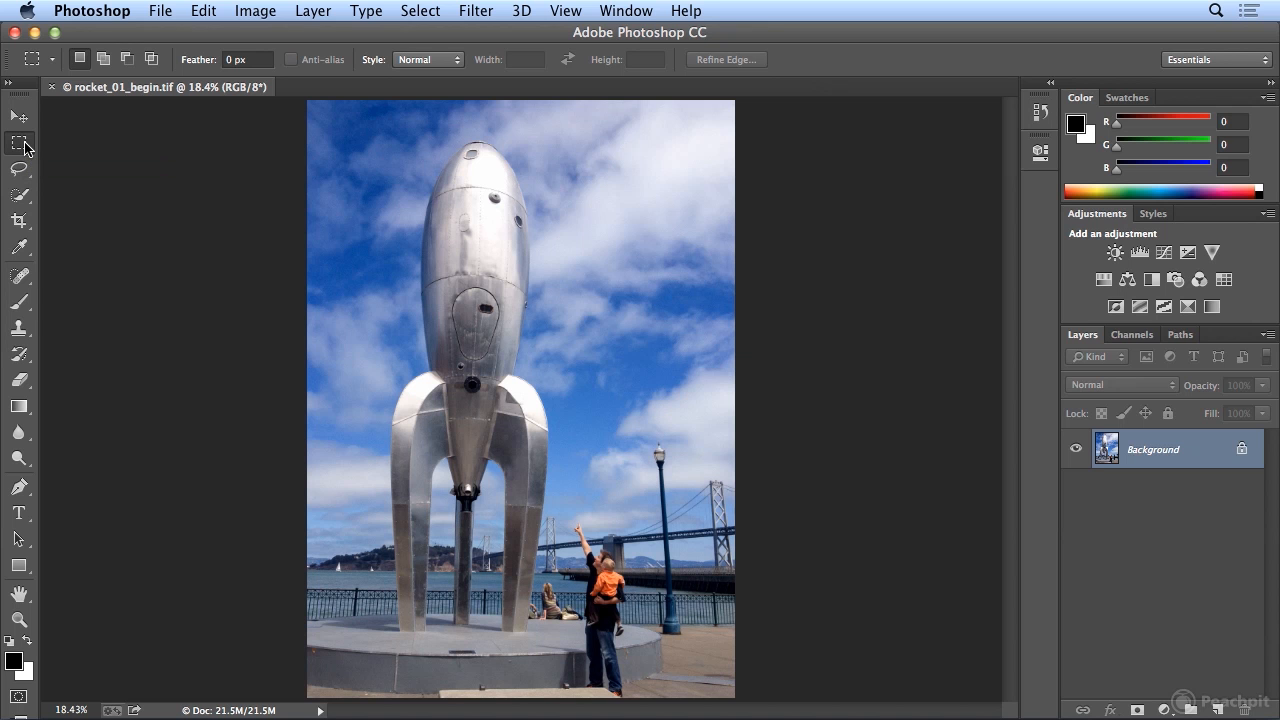
left_click(25, 148)
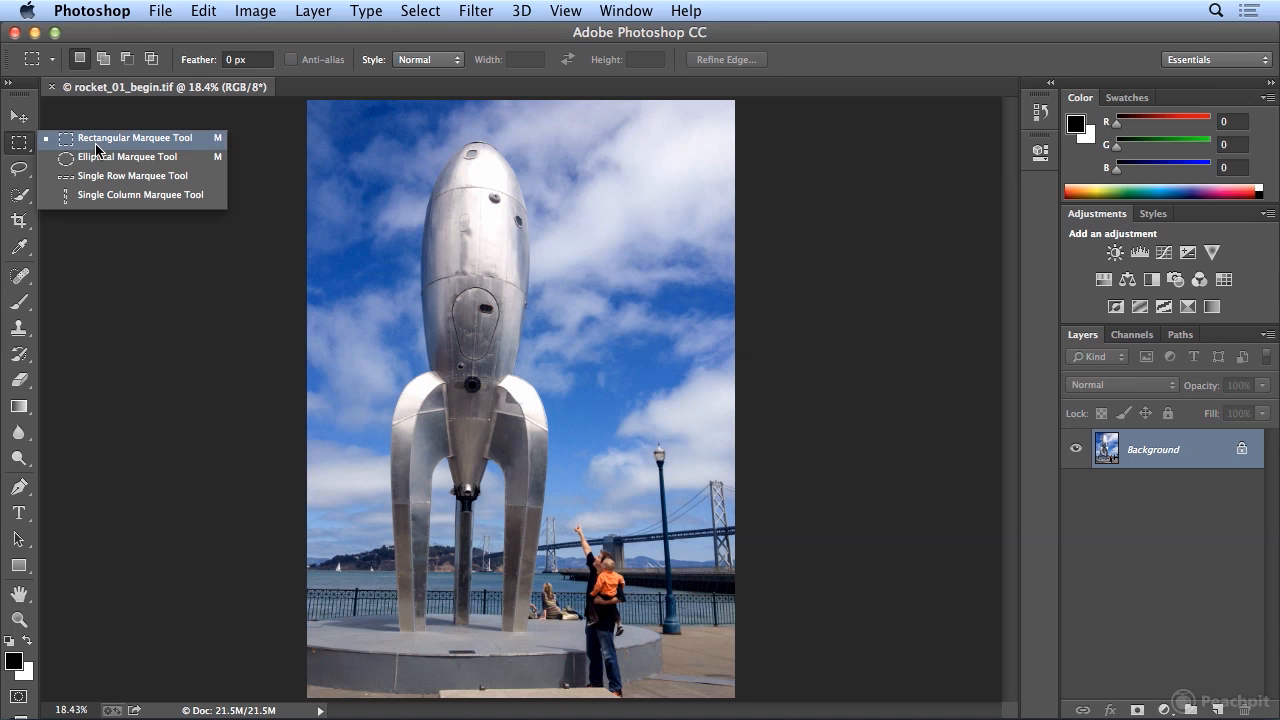
left_click(18, 146)
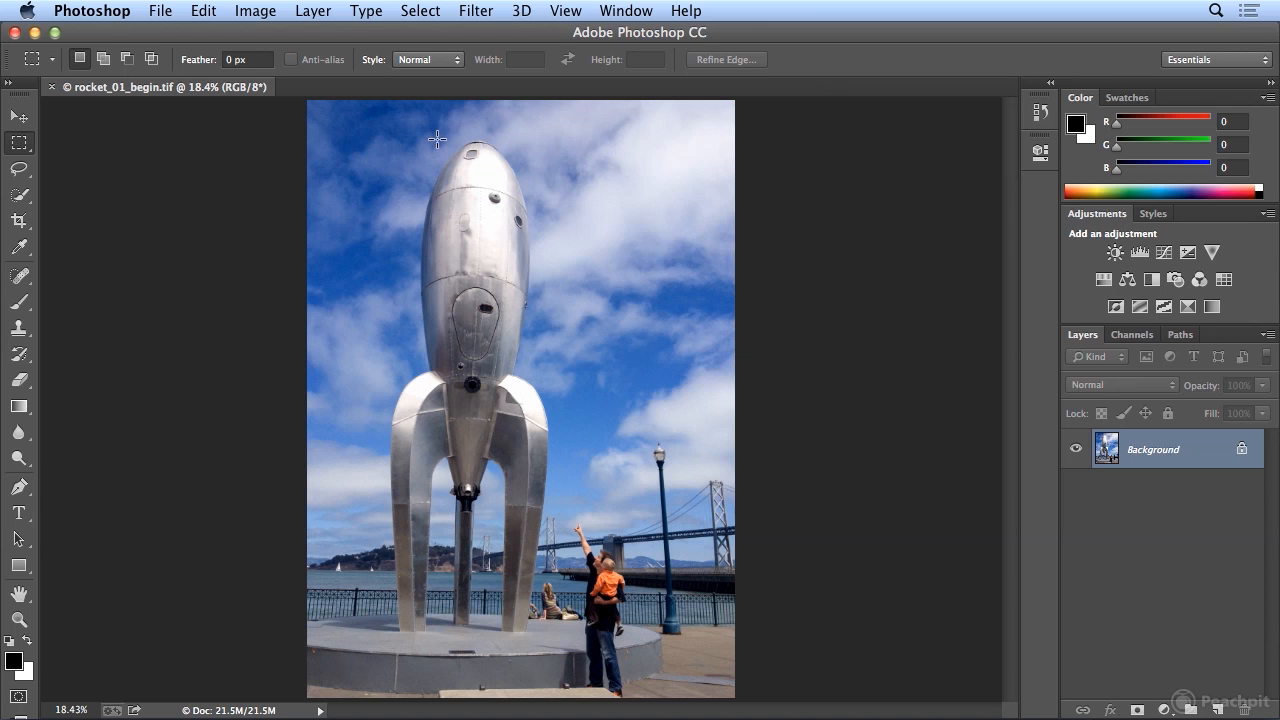
left_click_drag(426, 141, 566, 633)
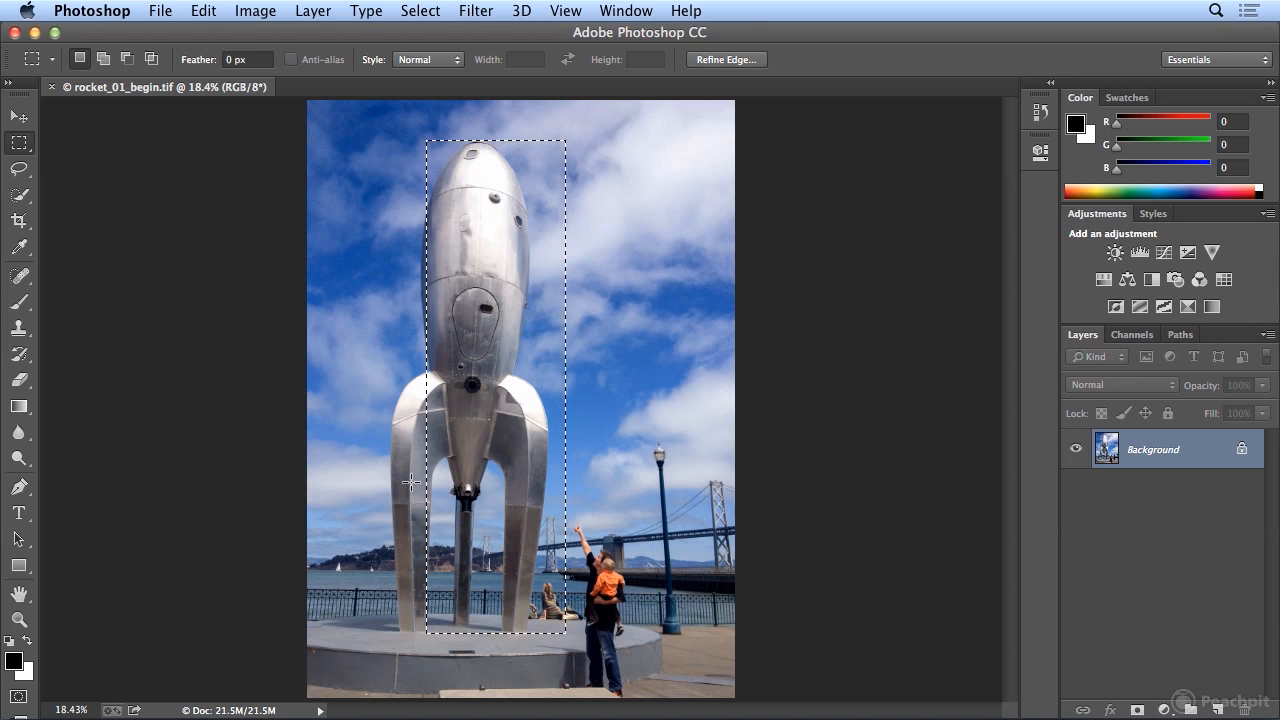
left_click(419, 11)
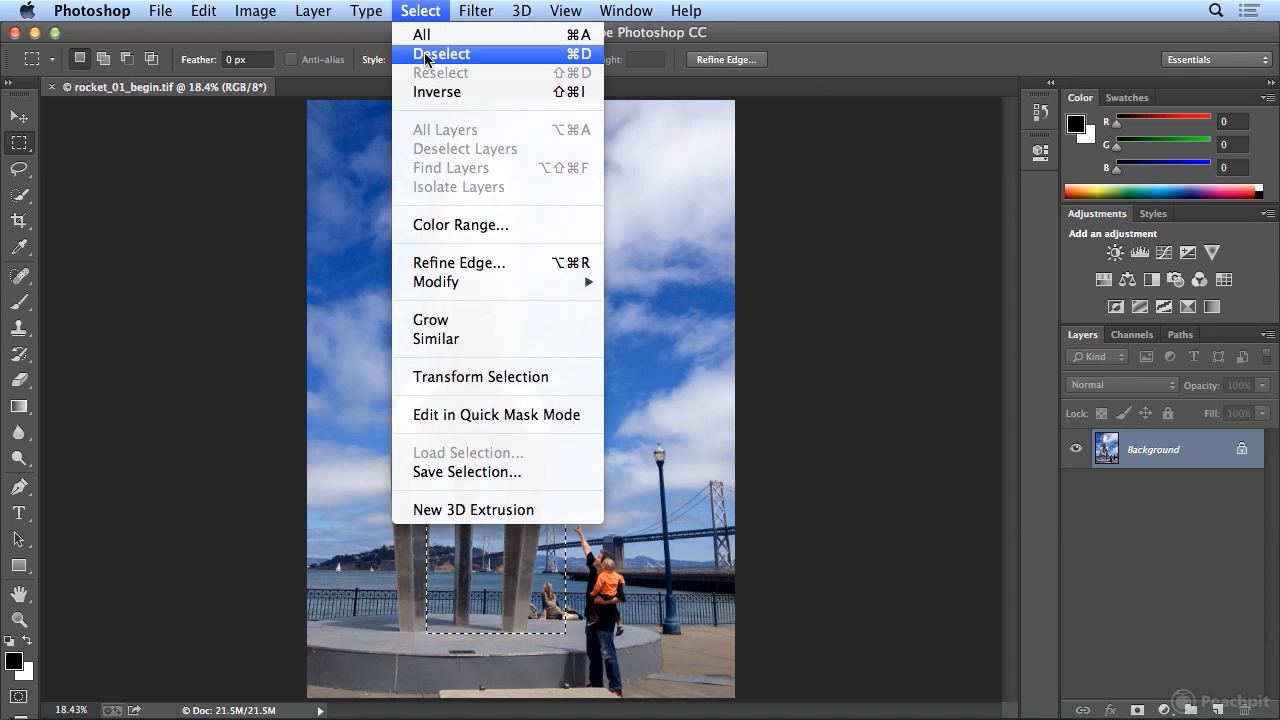
left_click(426, 56)
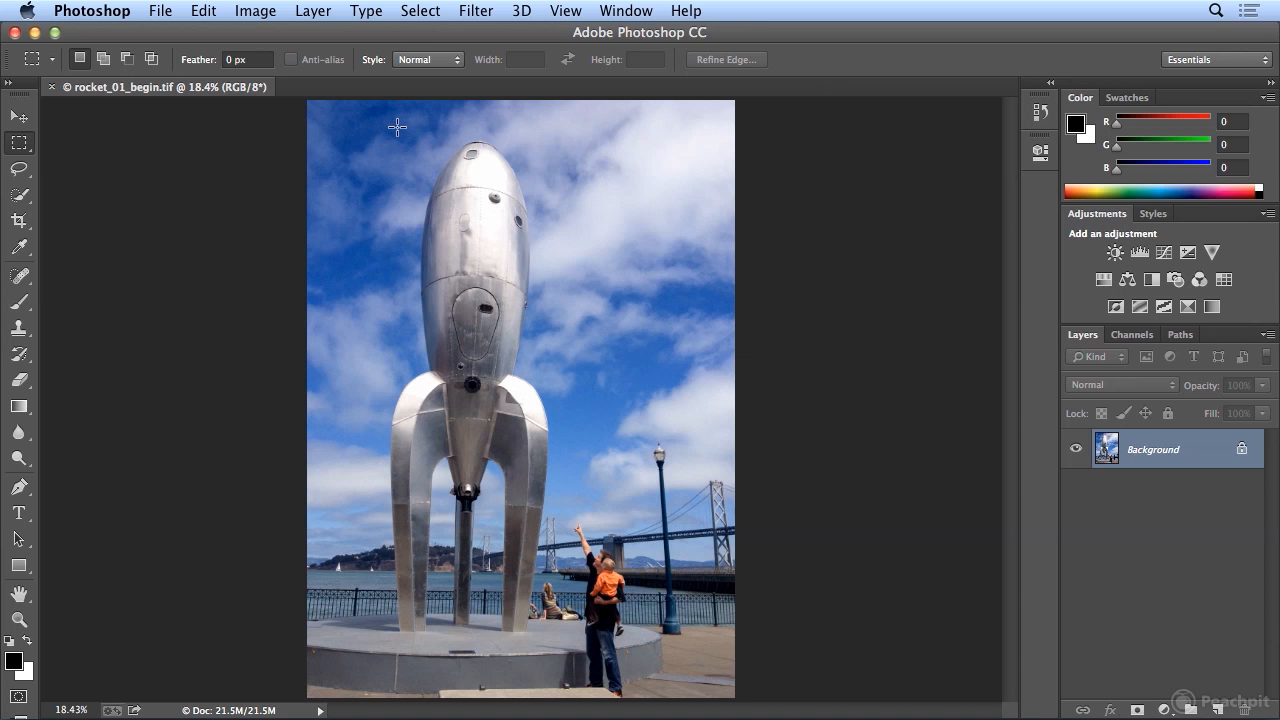
- Draw a rectangular selection about 3.95 × 11.64 in around the rocket and nudge it slightly left
left_click_drag(397, 128, 571, 640)
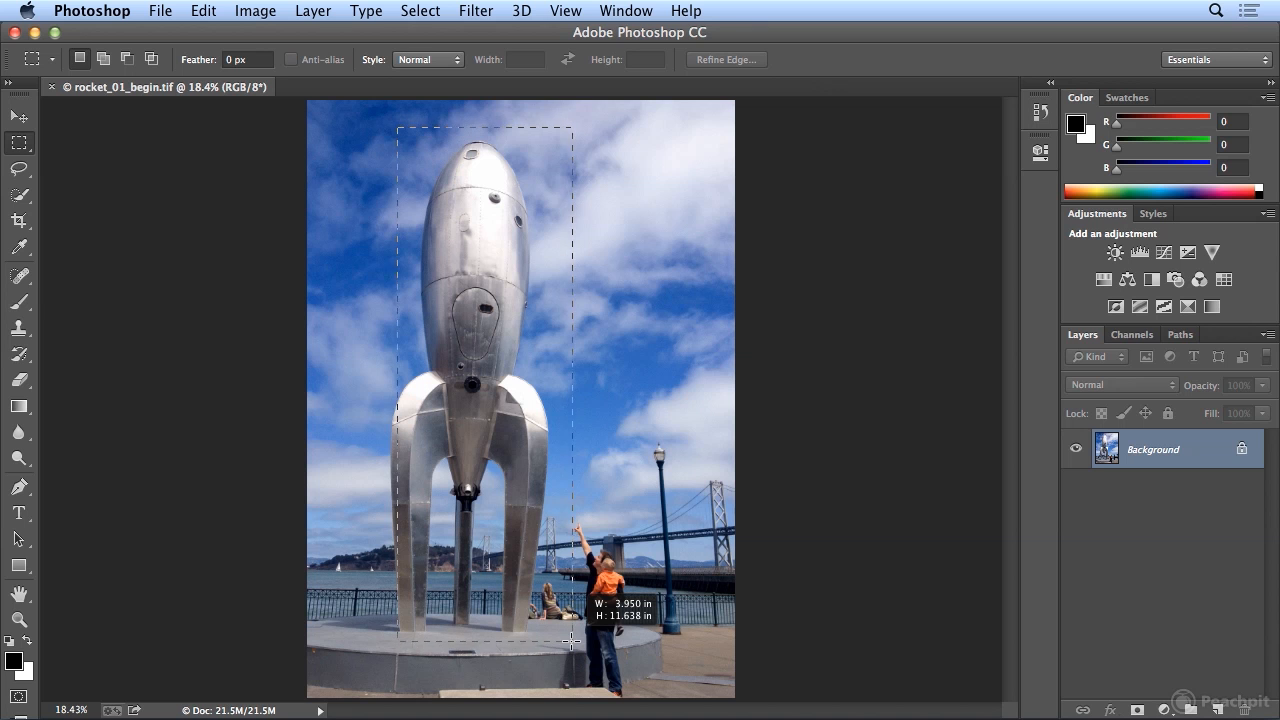
left_click_drag(571, 640, 571, 640)
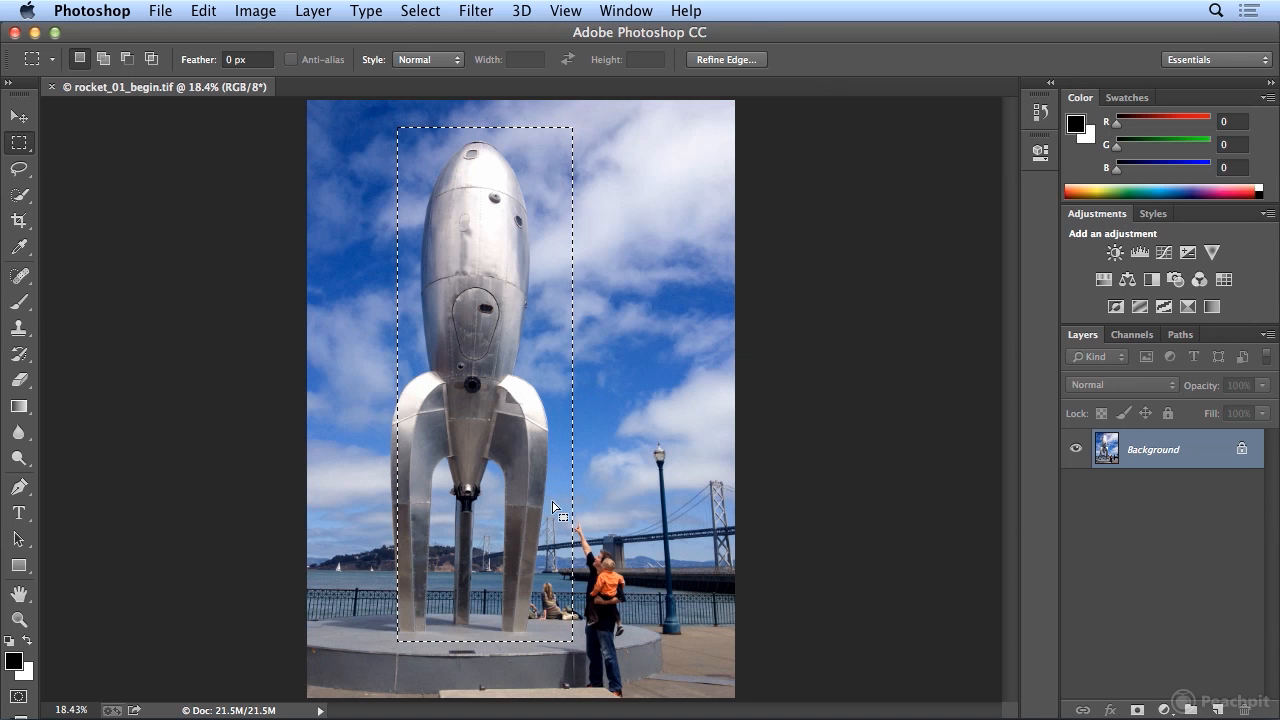
left_click_drag(554, 502, 529, 499)
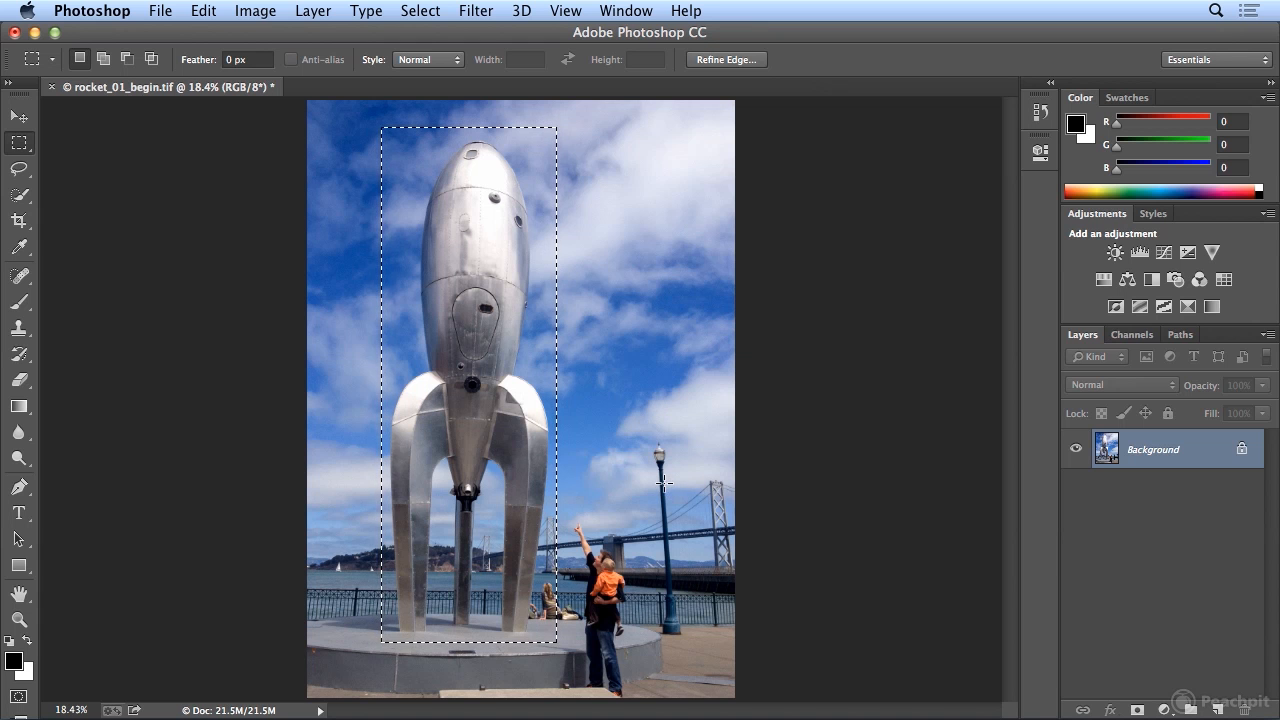
- Copy the rocket selection and create a new document with the clipboard's 948 × 2793 pixel size
left_click(204, 10)
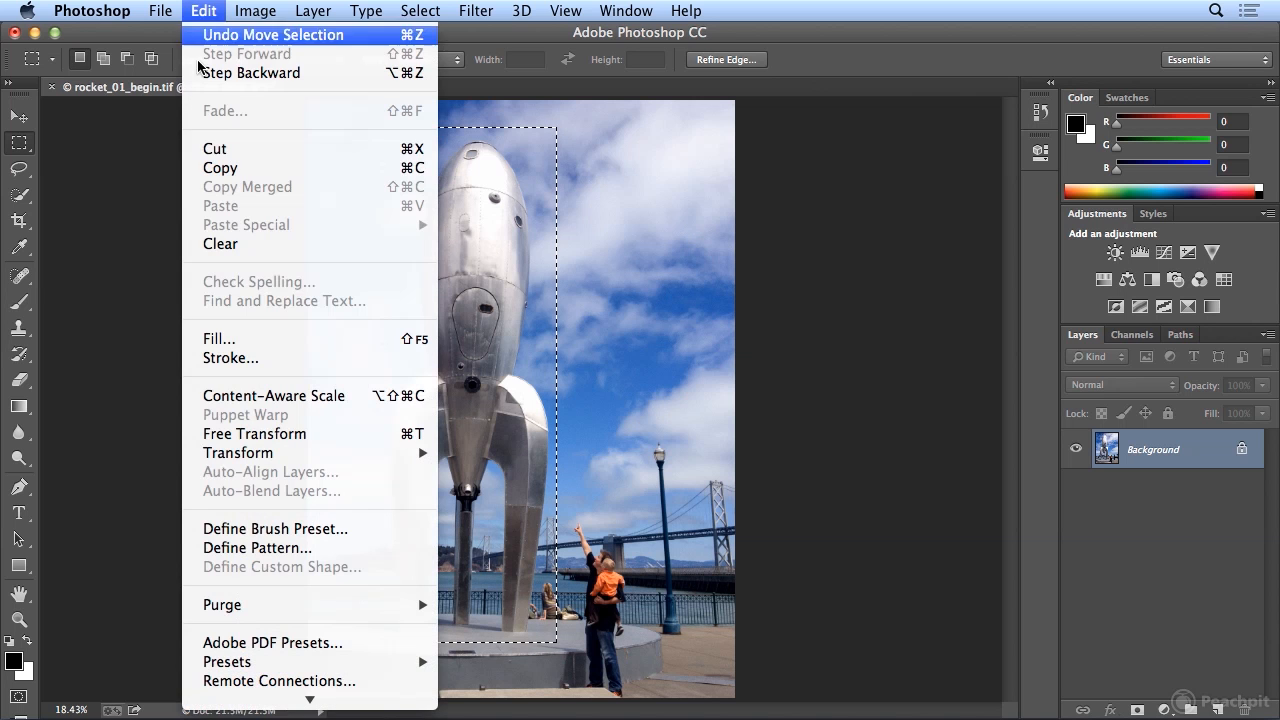
left_click(220, 167)
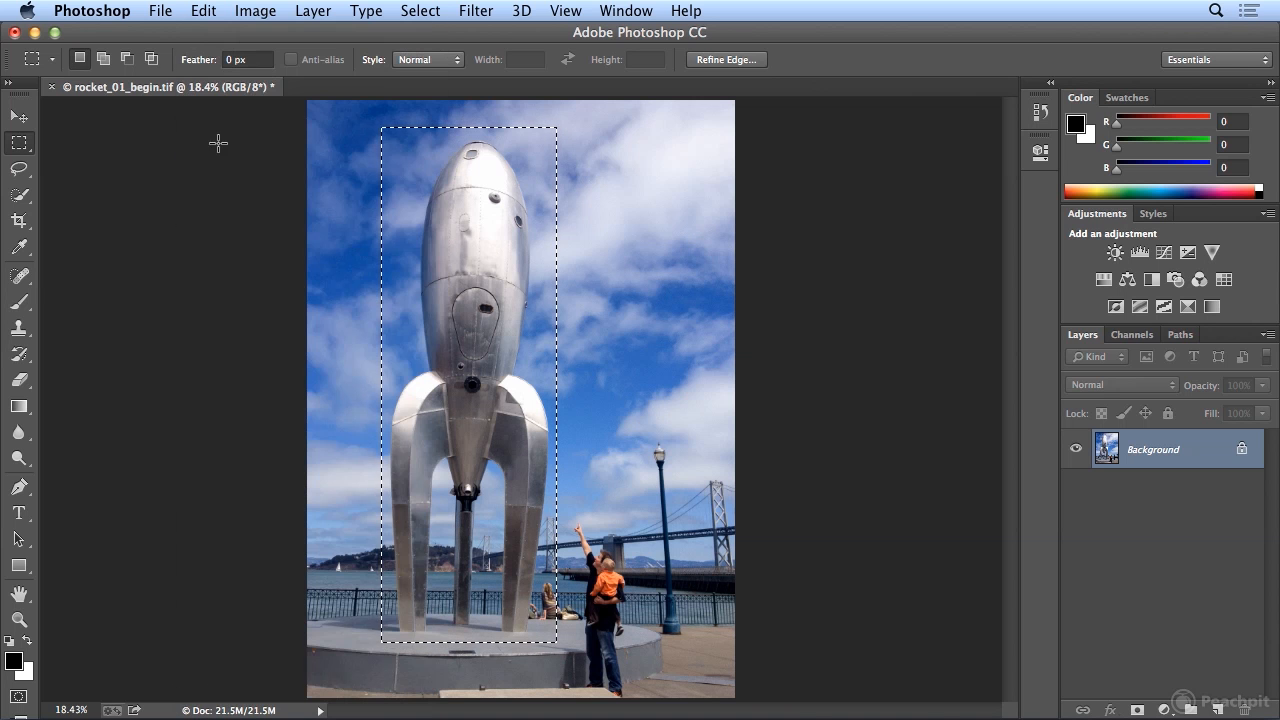
left_click(166, 11)
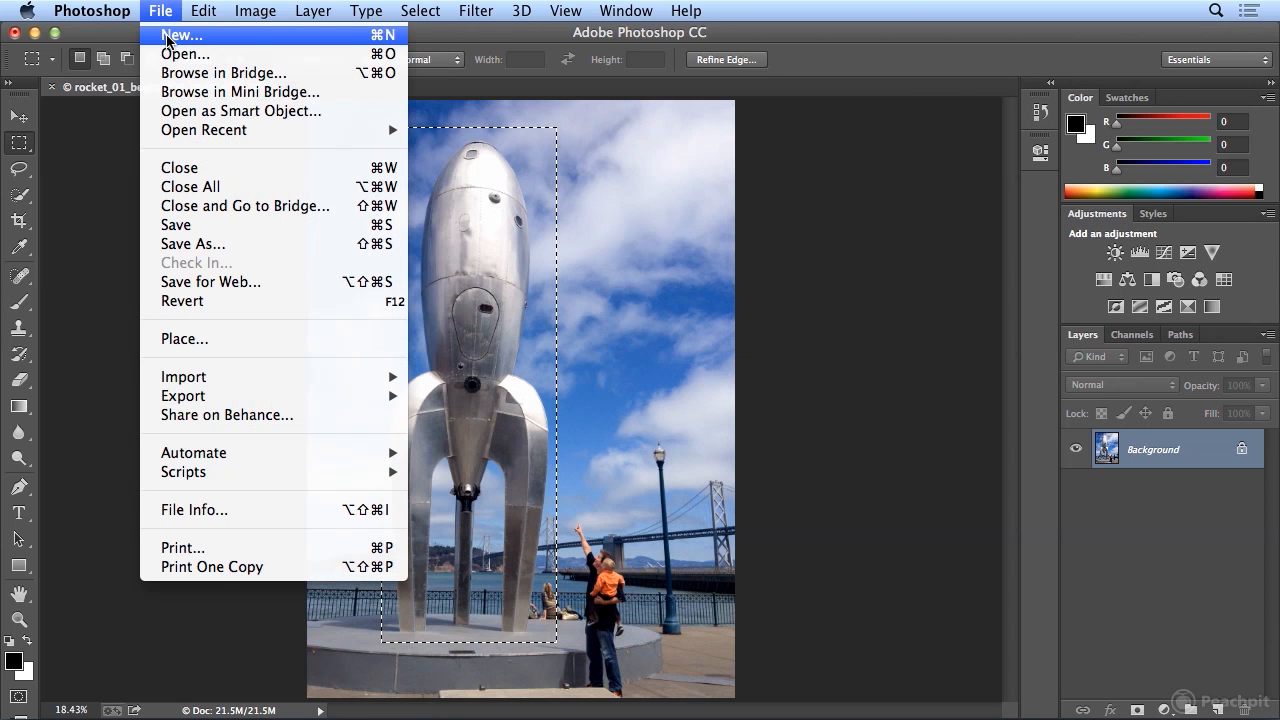
left_click(167, 40)
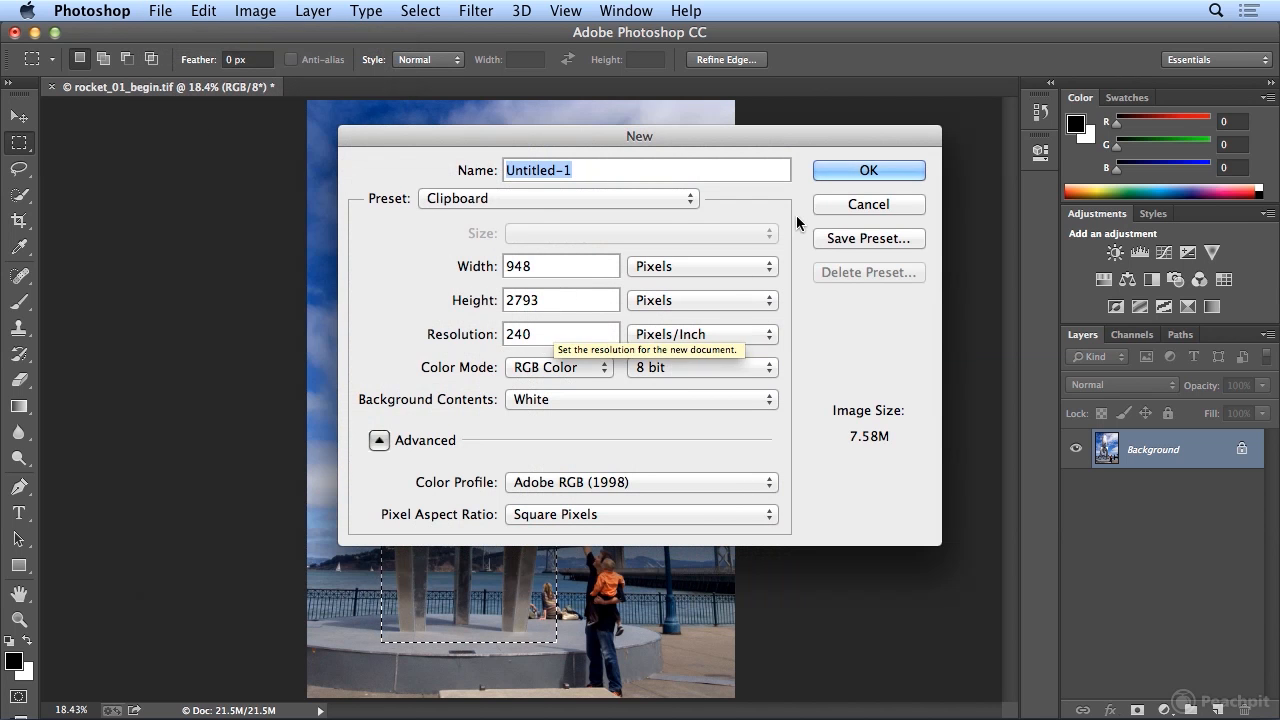
left_click(831, 177)
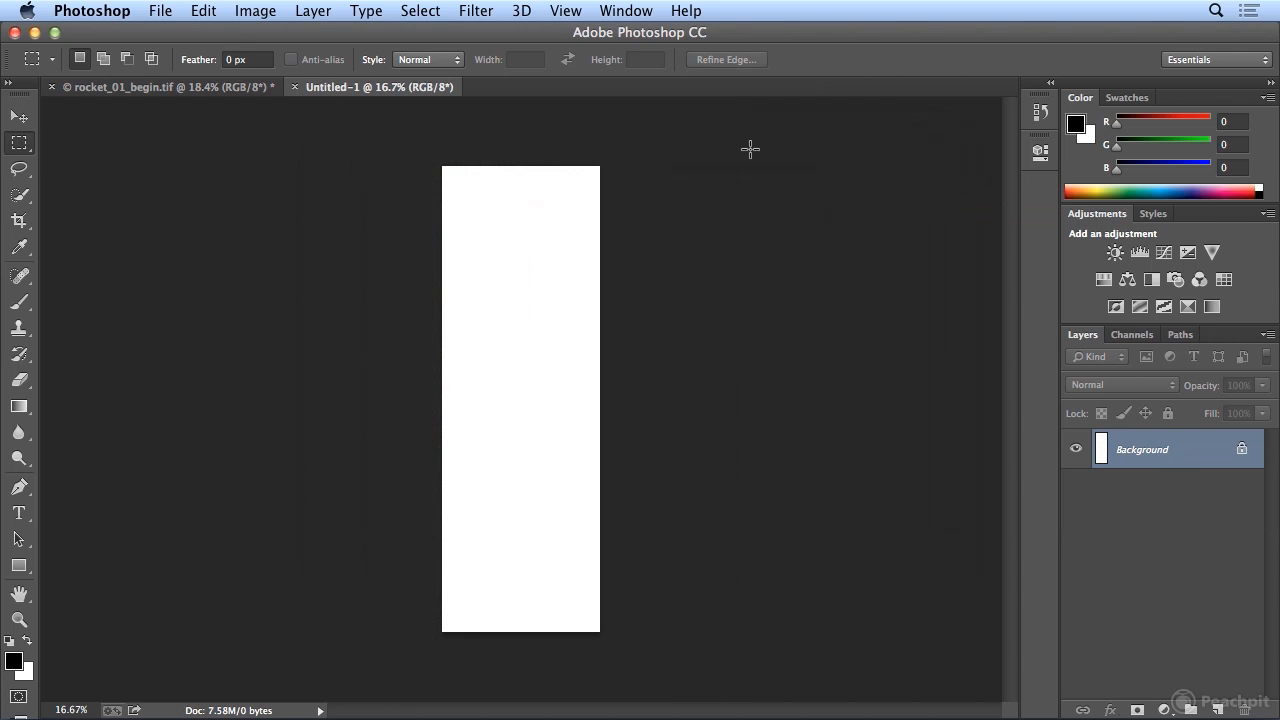
- Paste the rocket into the new document, then close that document without saving
left_click(203, 11)
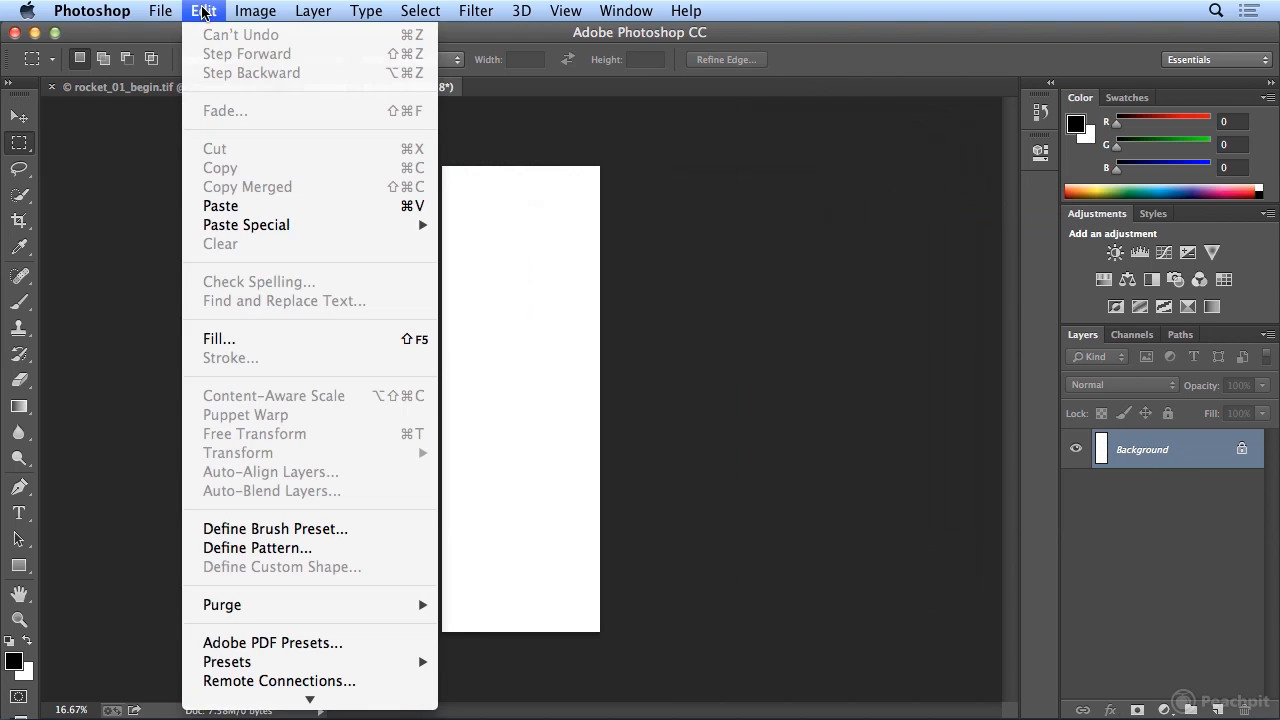
left_click(276, 205)
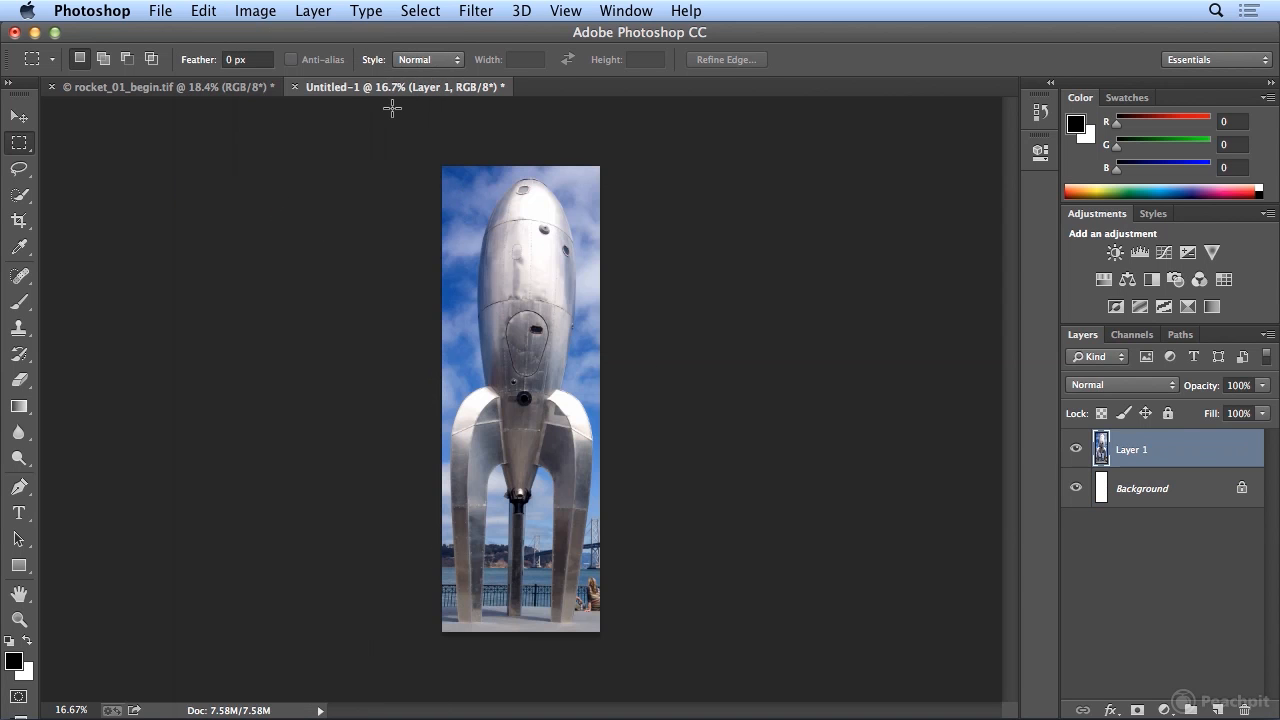
left_click(294, 87)
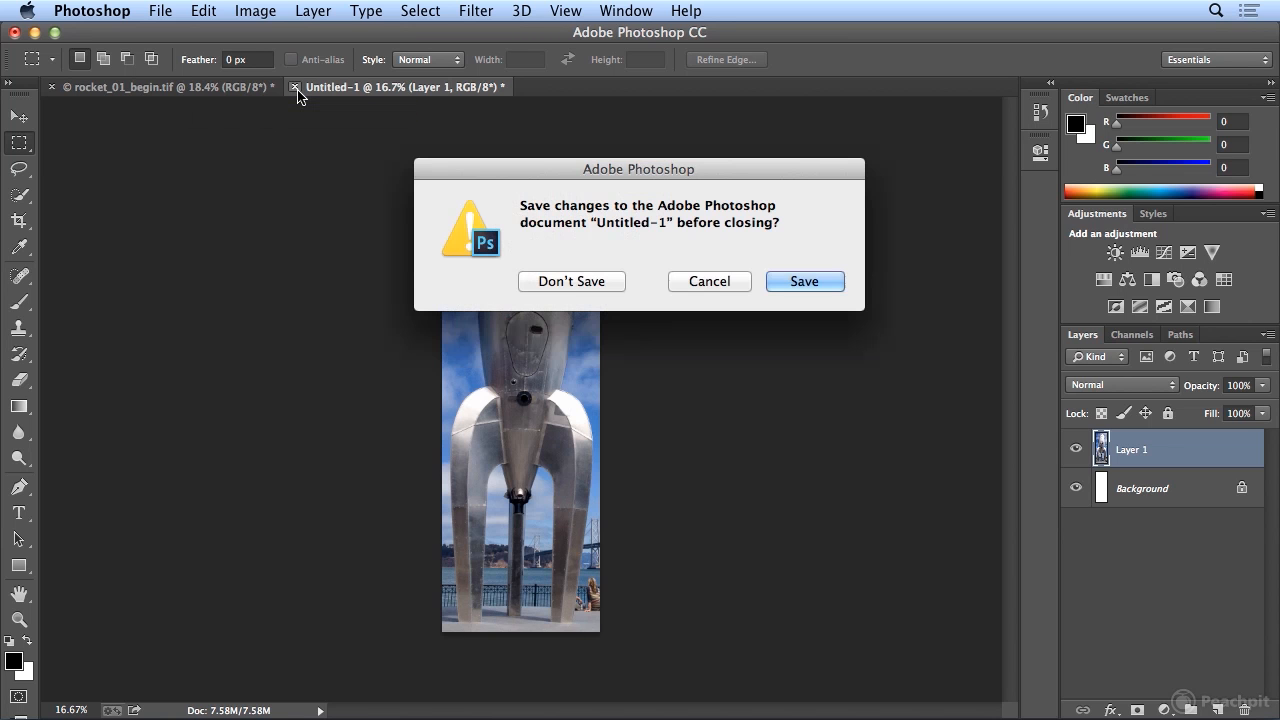
left_click(569, 281)
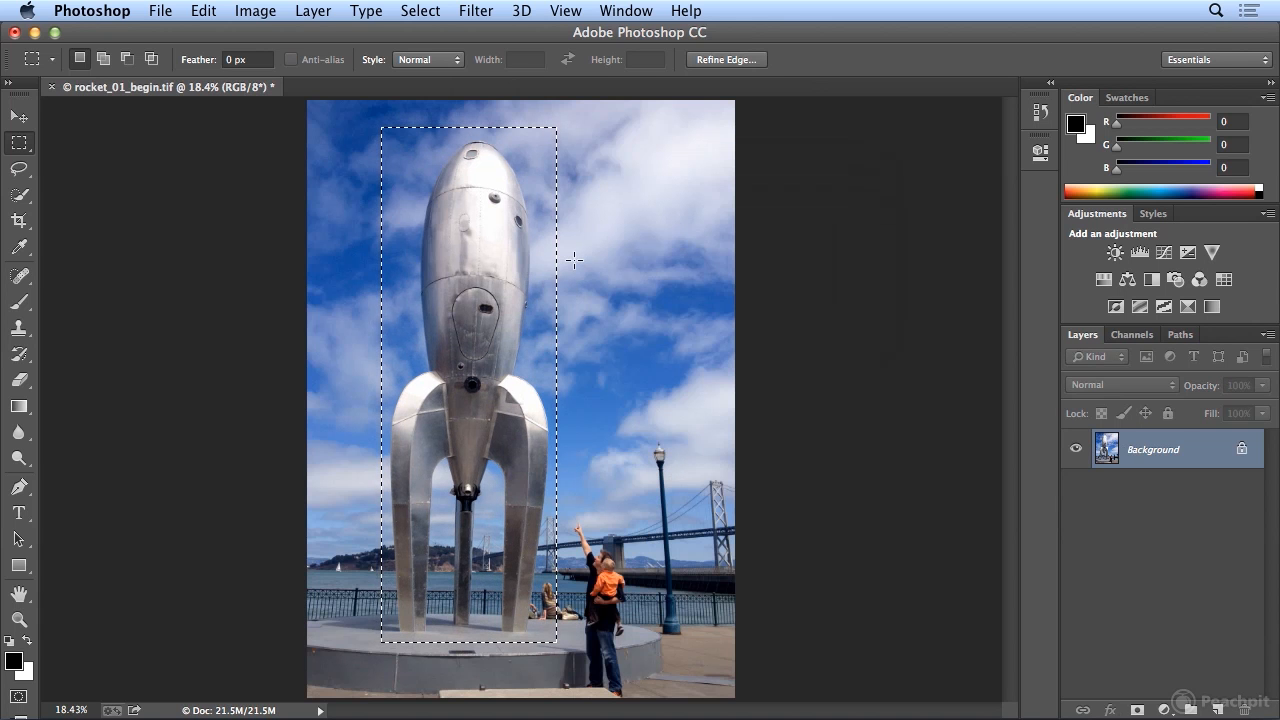
- Deselect the rectangular selection around the rocket
left_click(420, 10)
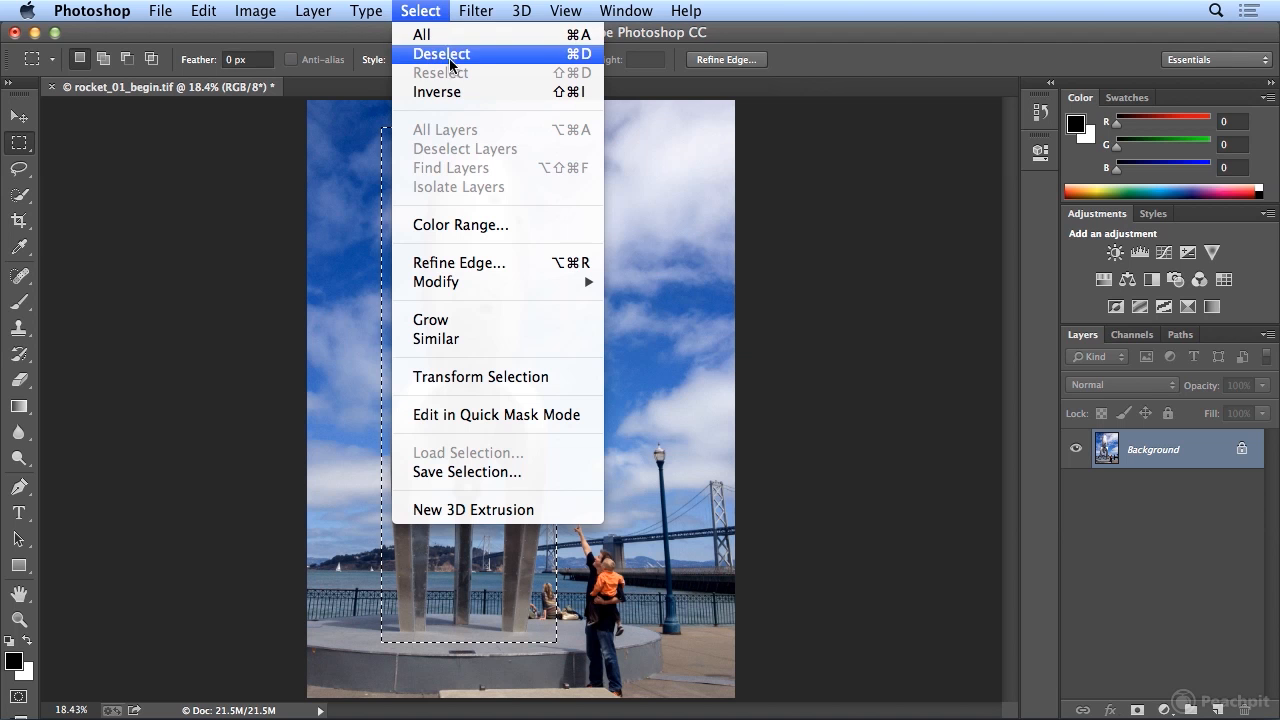
left_click(432, 10)
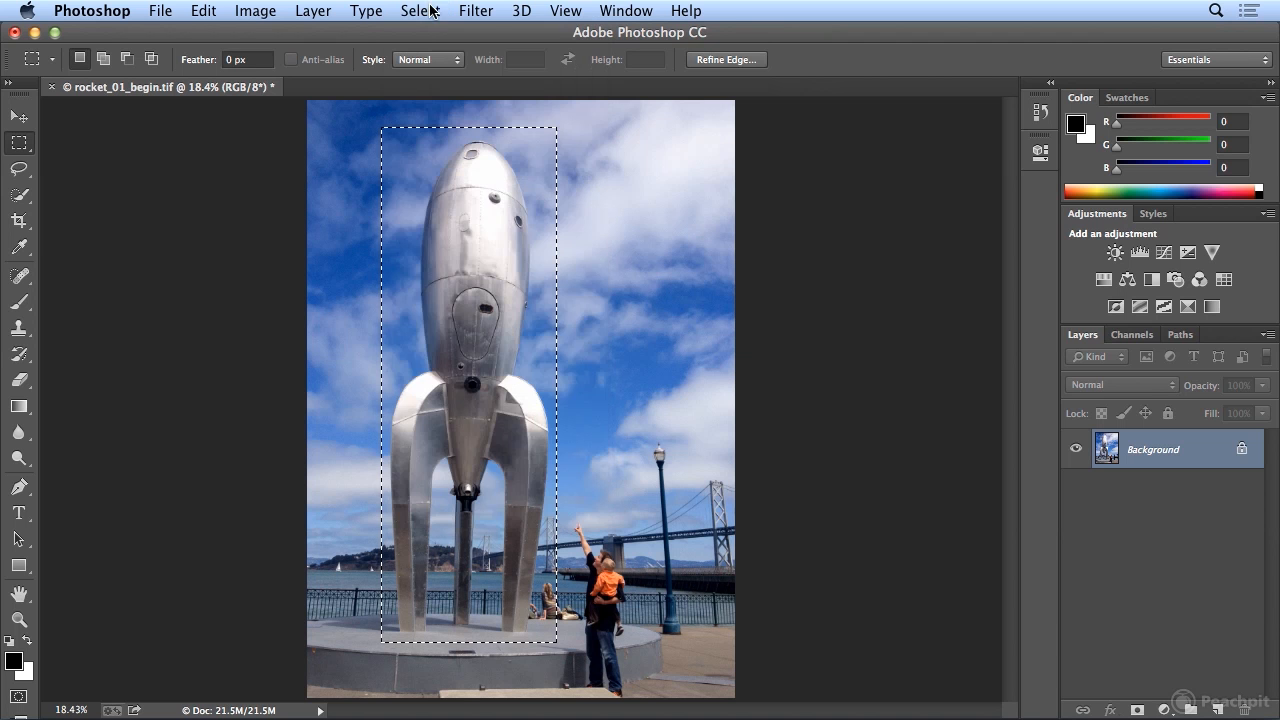
left_click(651, 181)
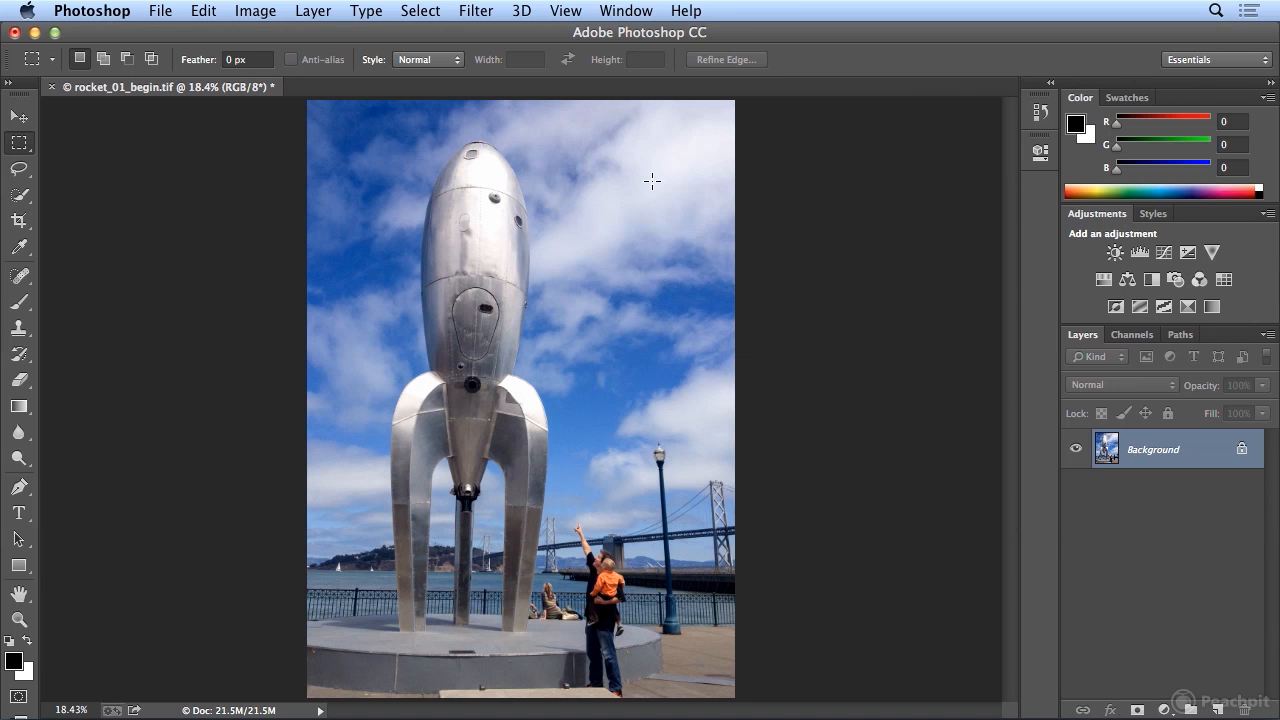
- With the Elliptical Marquee Tool, draw a selection about 0.29 × 0.30 in around the round fitting near the rocket's nose
left_click(30, 141)
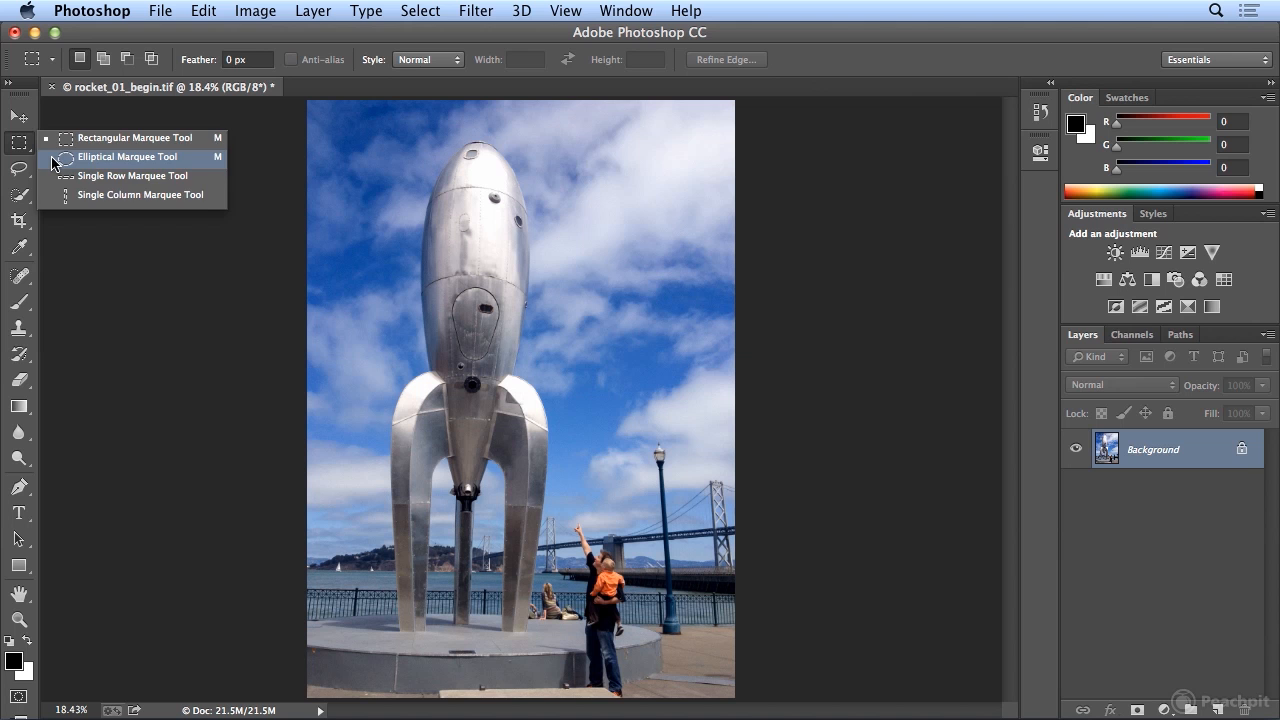
left_click(110, 157)
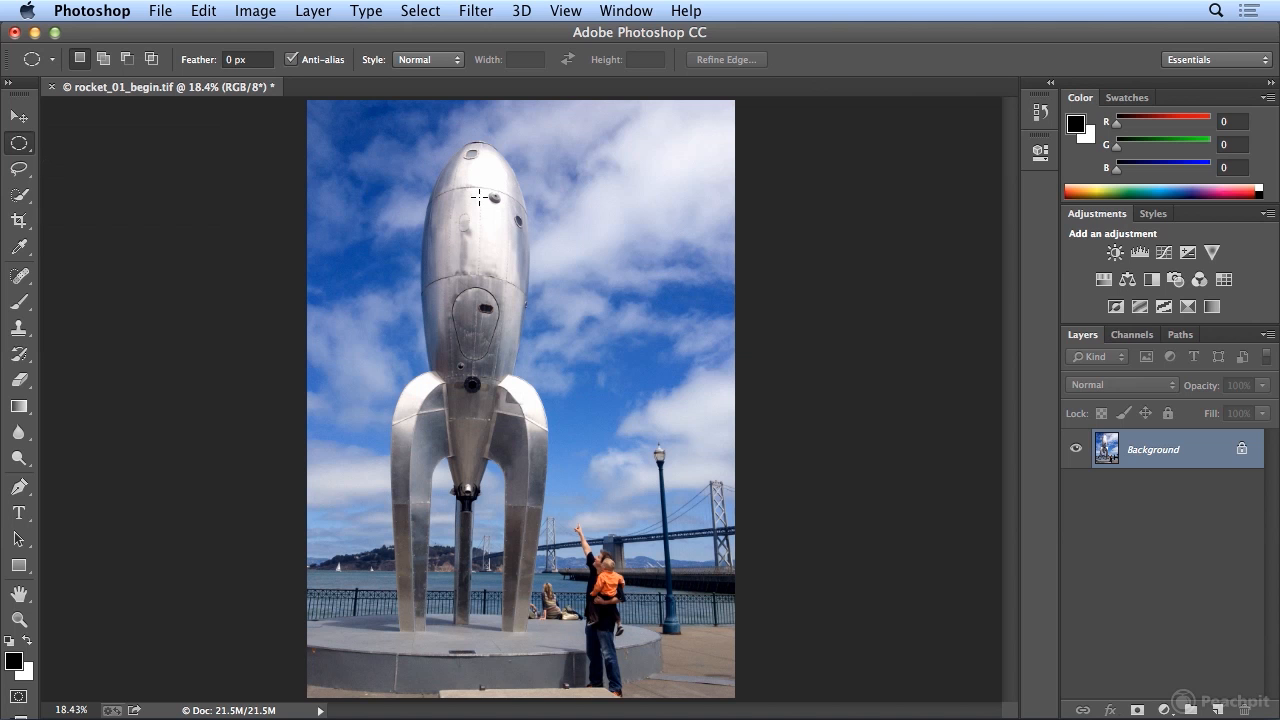
left_click(566, 11)
left_click(597, 168)
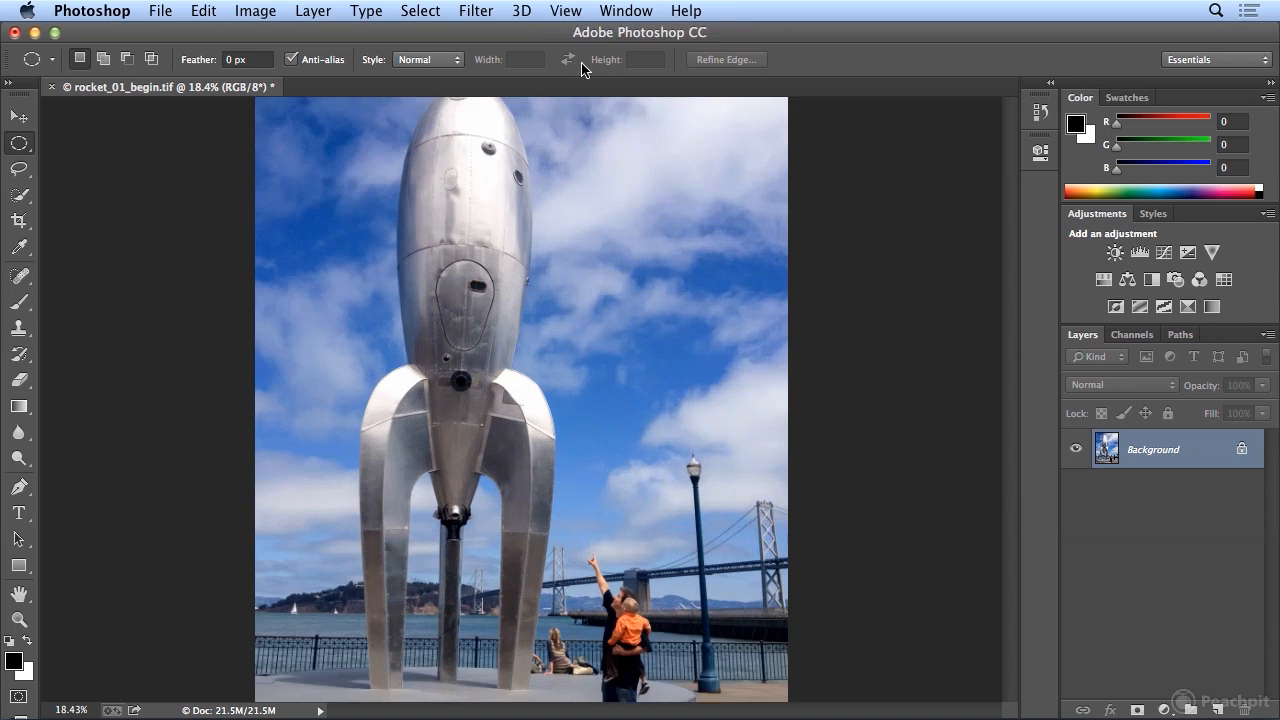
left_click(566, 11)
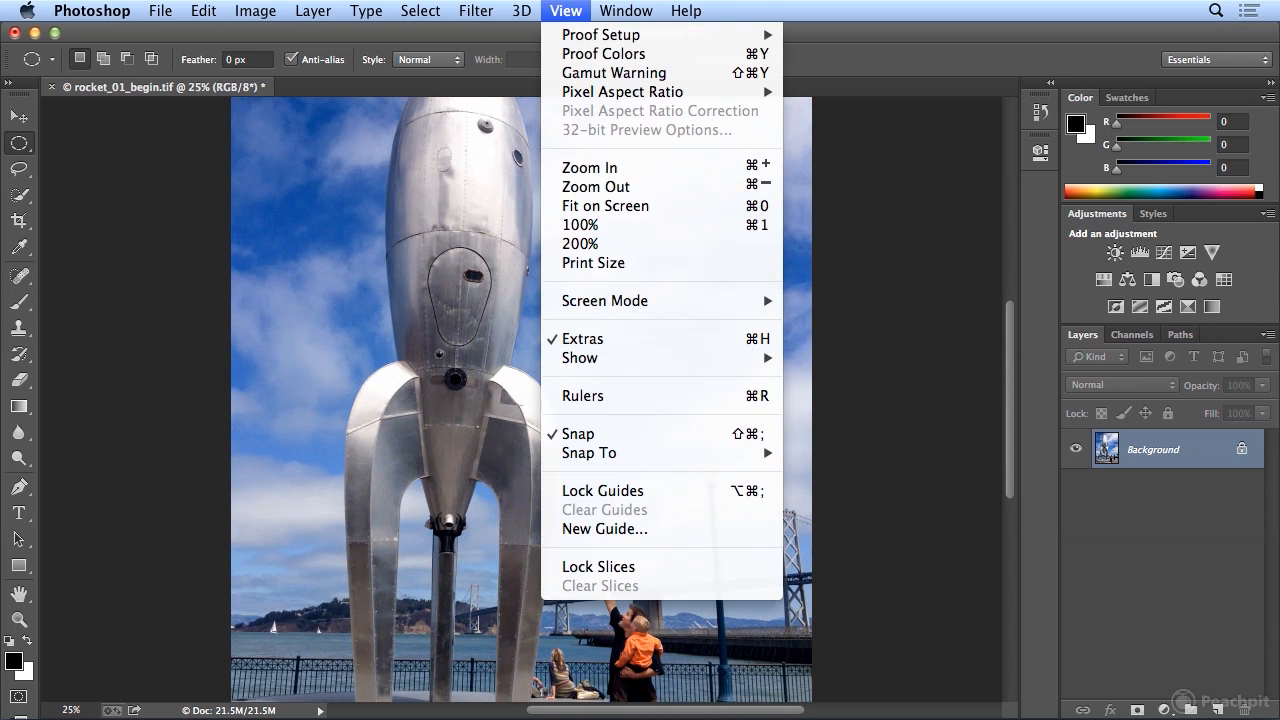
left_click(578, 166)
left_click(566, 11)
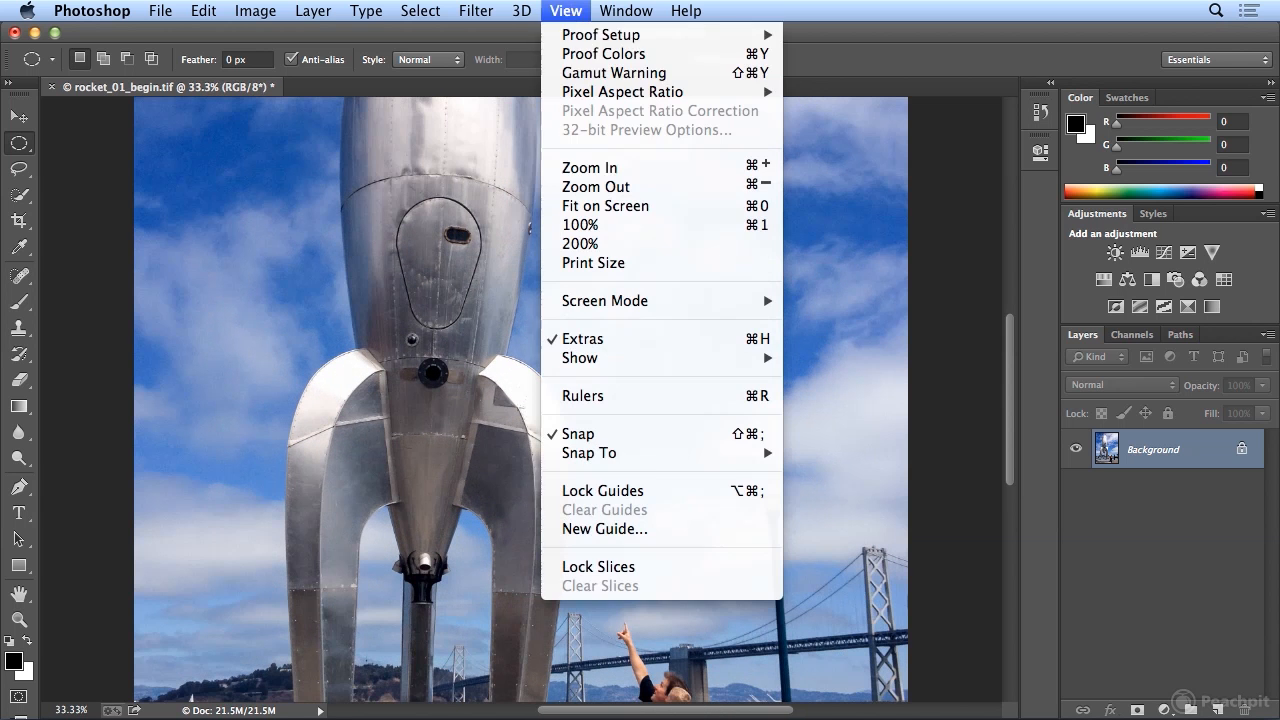
left_click(596, 168)
left_click_drag(1014, 418, 1016, 303)
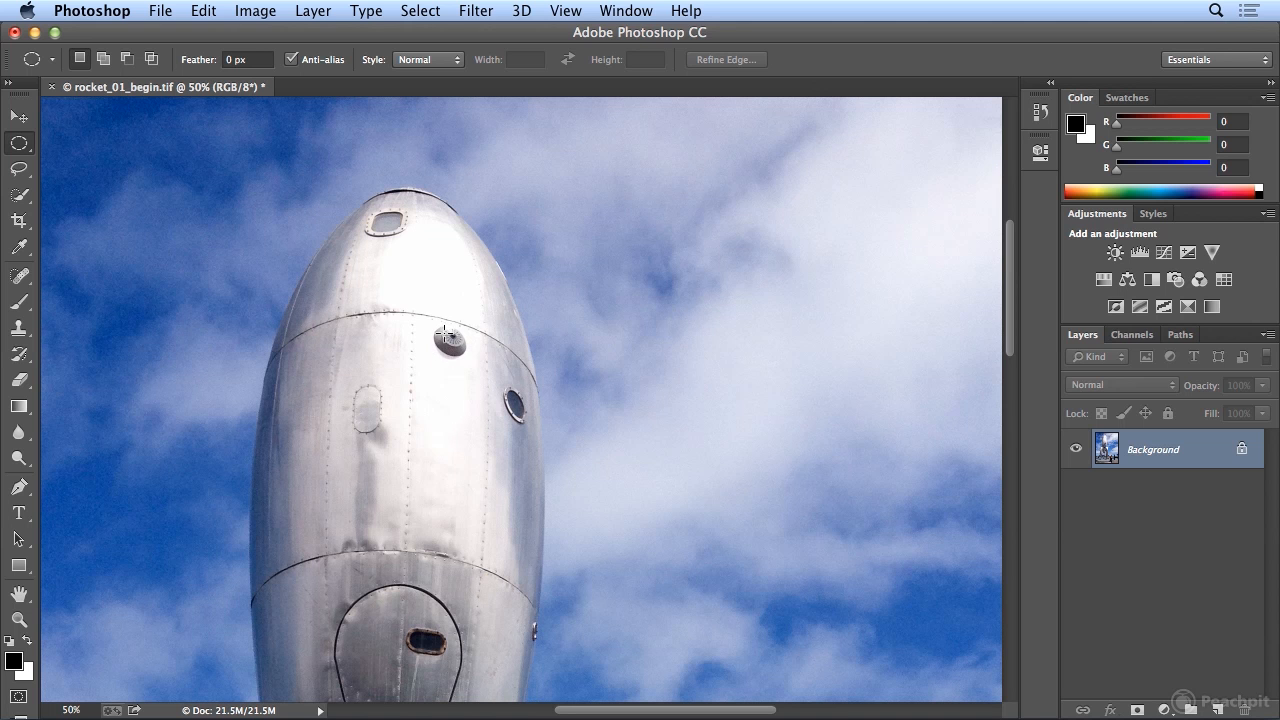
left_click_drag(445, 331, 473, 358)
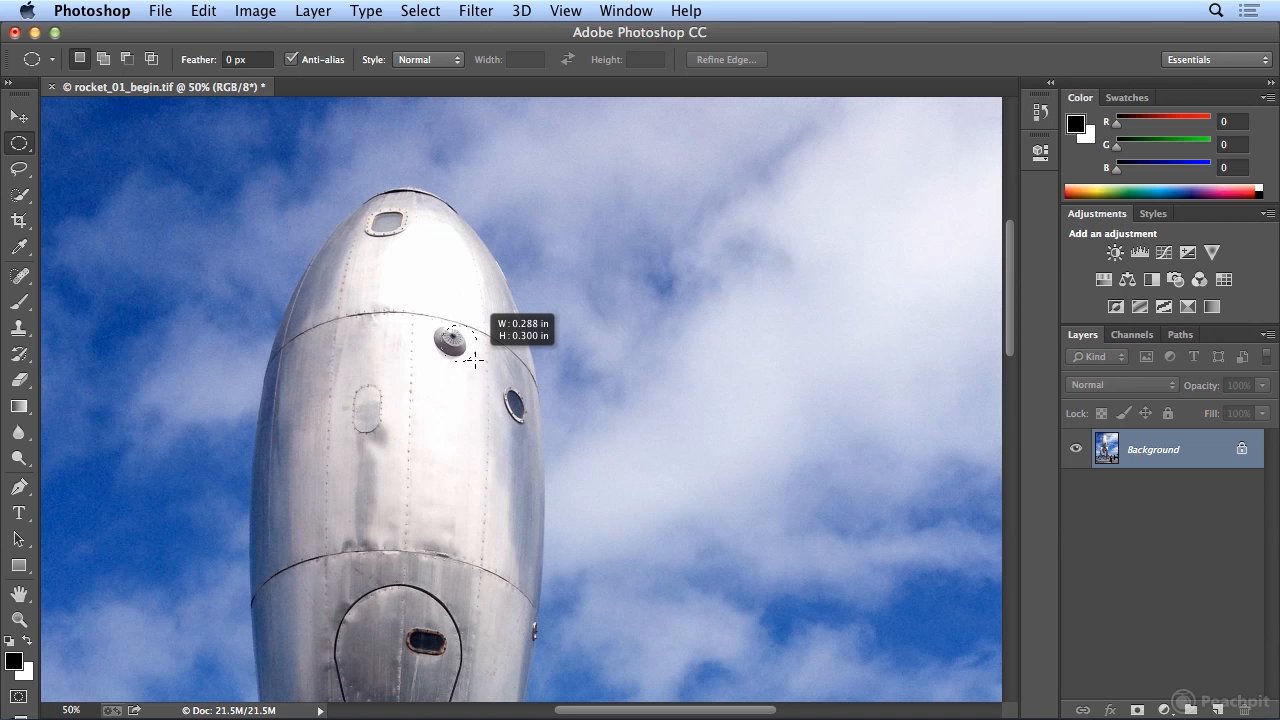
left_click_drag(475, 357, 453, 352)
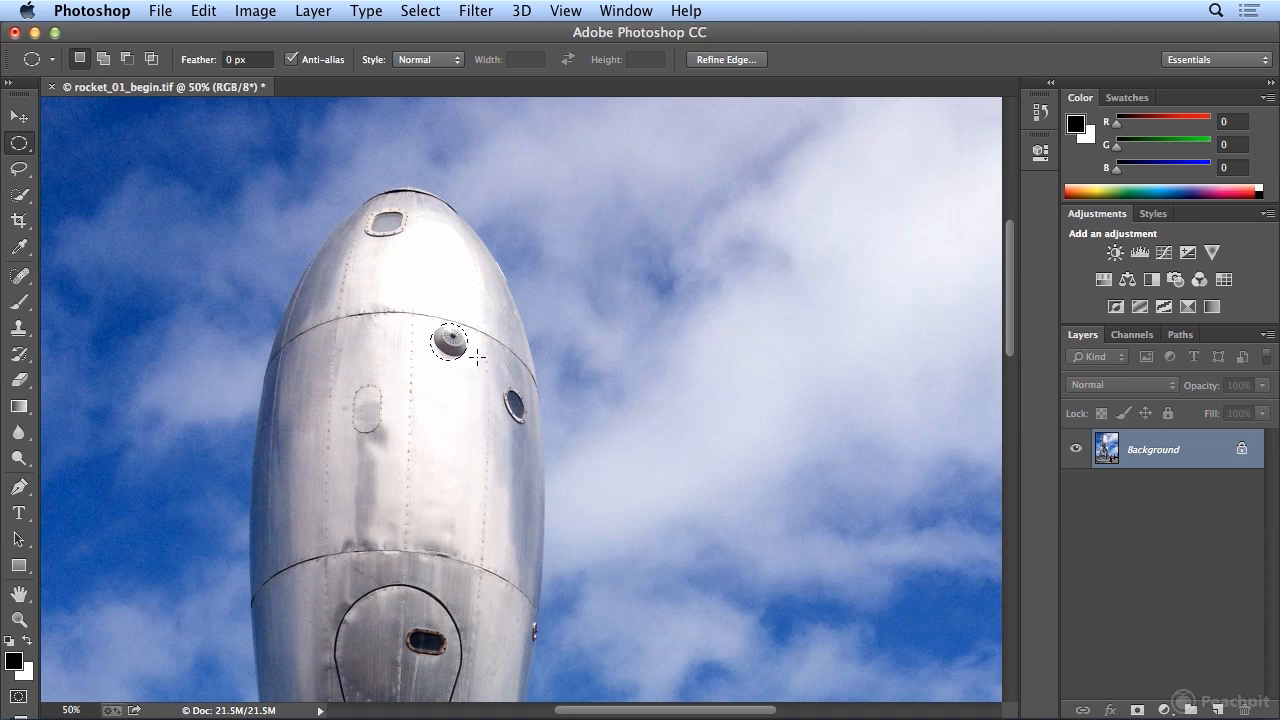
- Deselect and redraw the elliptical selection so it encloses the round fitting
left_click(478, 358)
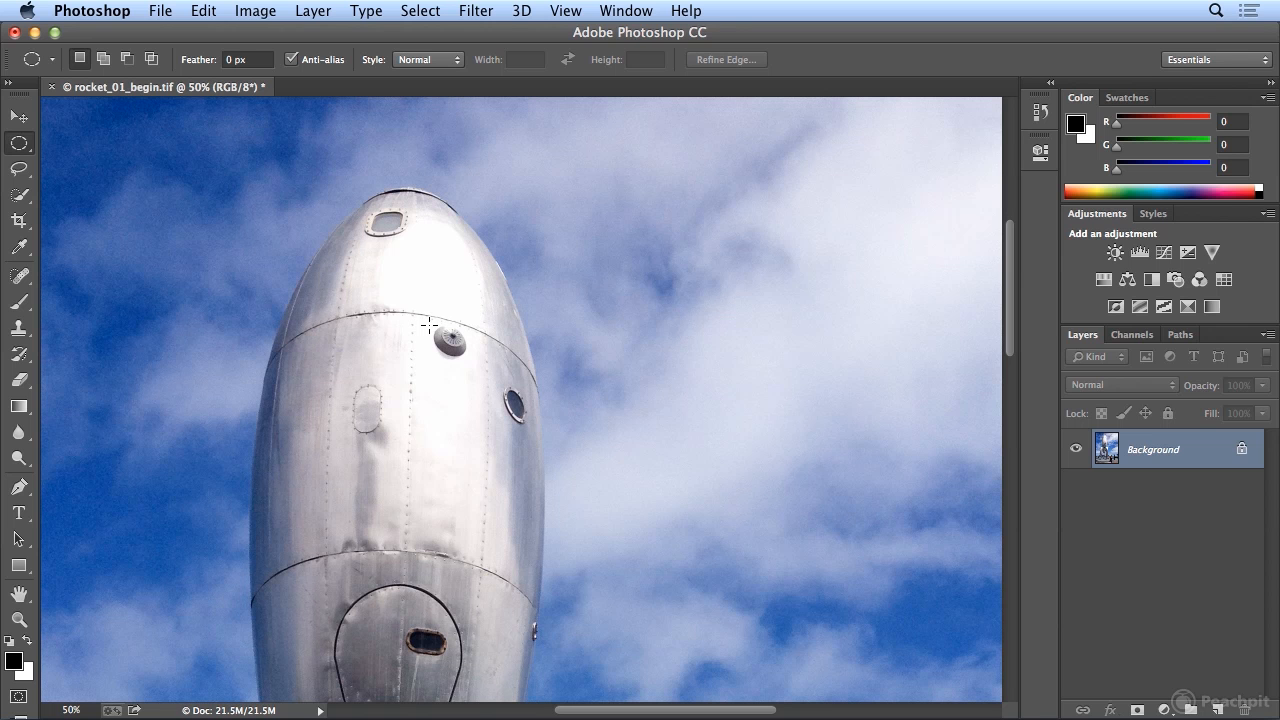
left_click_drag(428, 324, 469, 360)
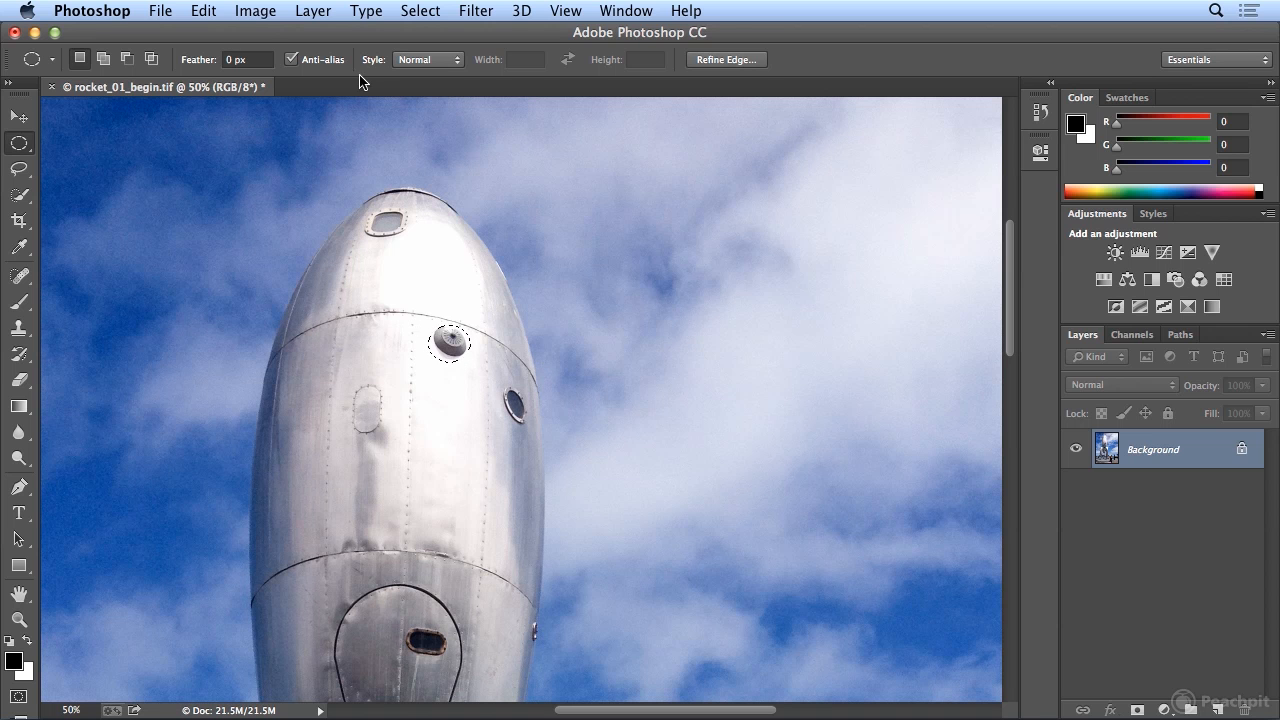
- Copy the selected round fitting and paste it as a new layer
left_click(206, 11)
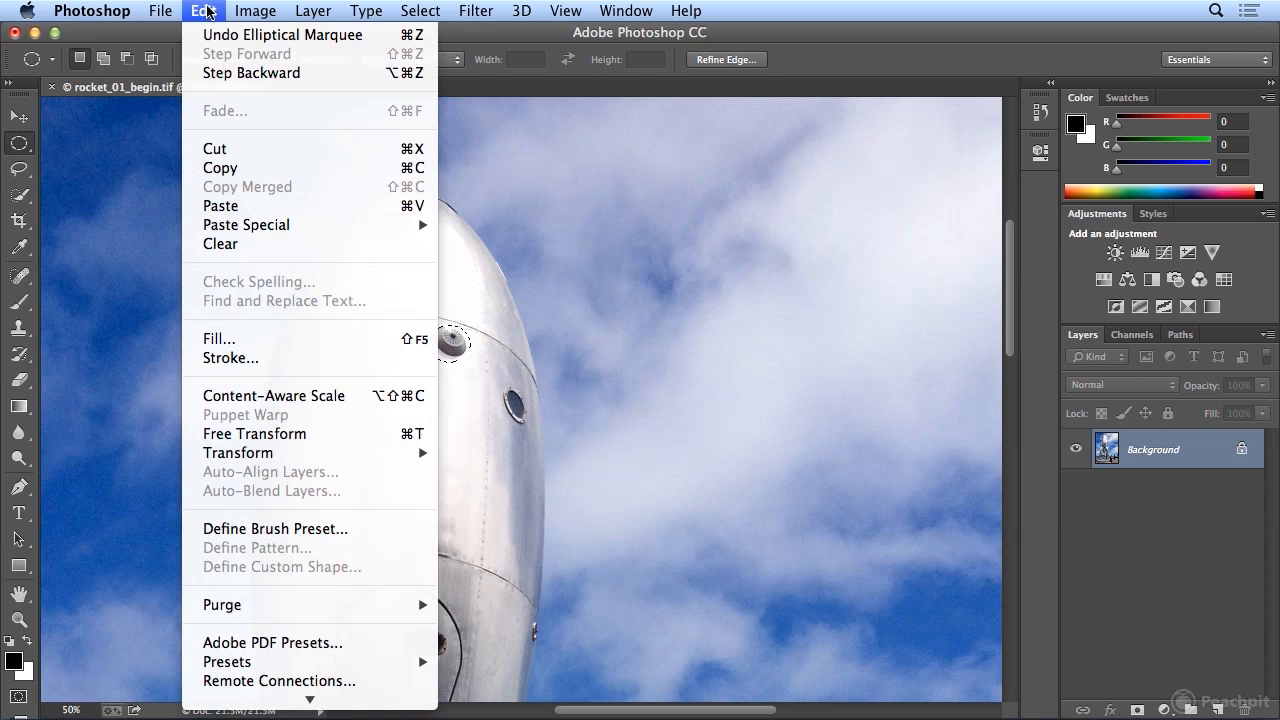
left_click(228, 166)
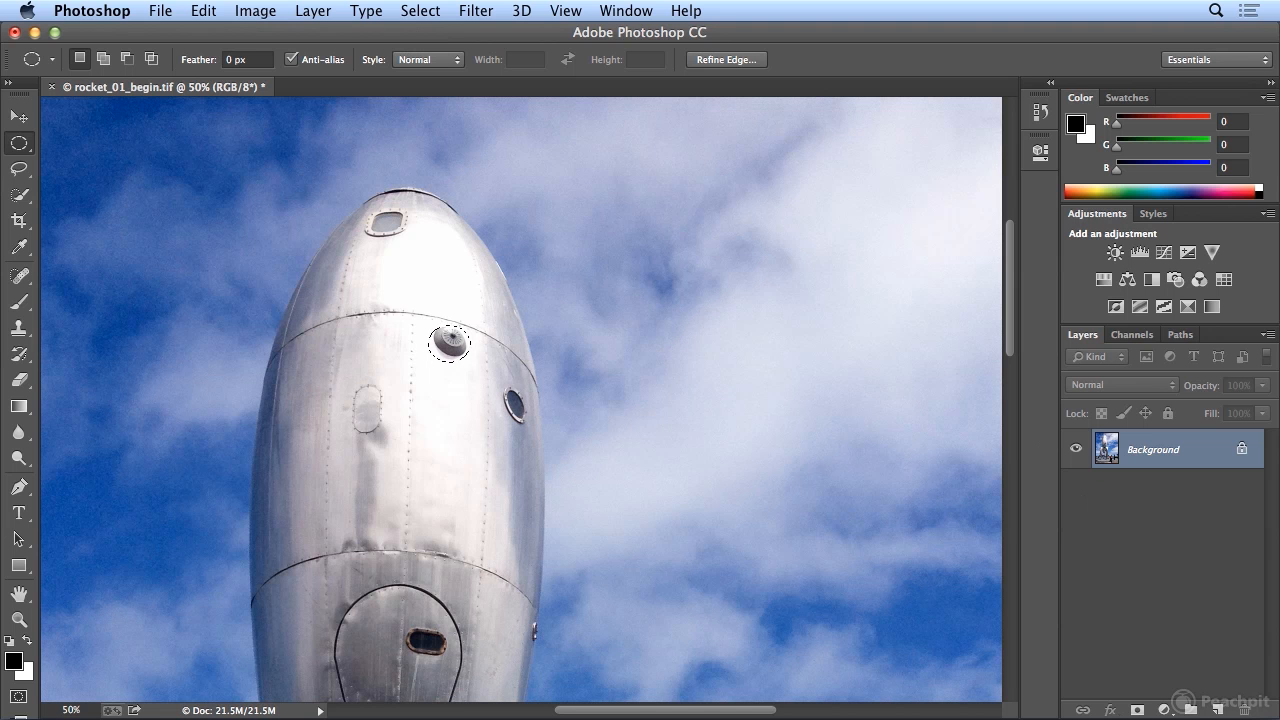
left_click(204, 10)
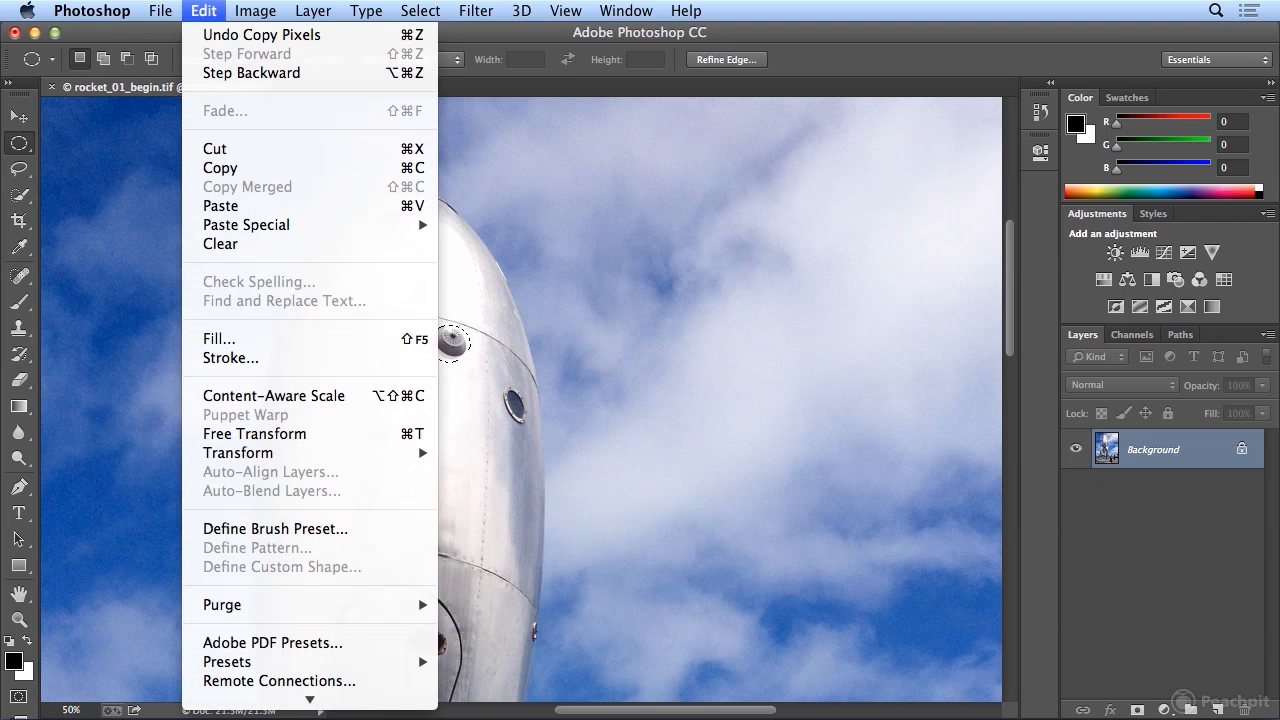
left_click(242, 206)
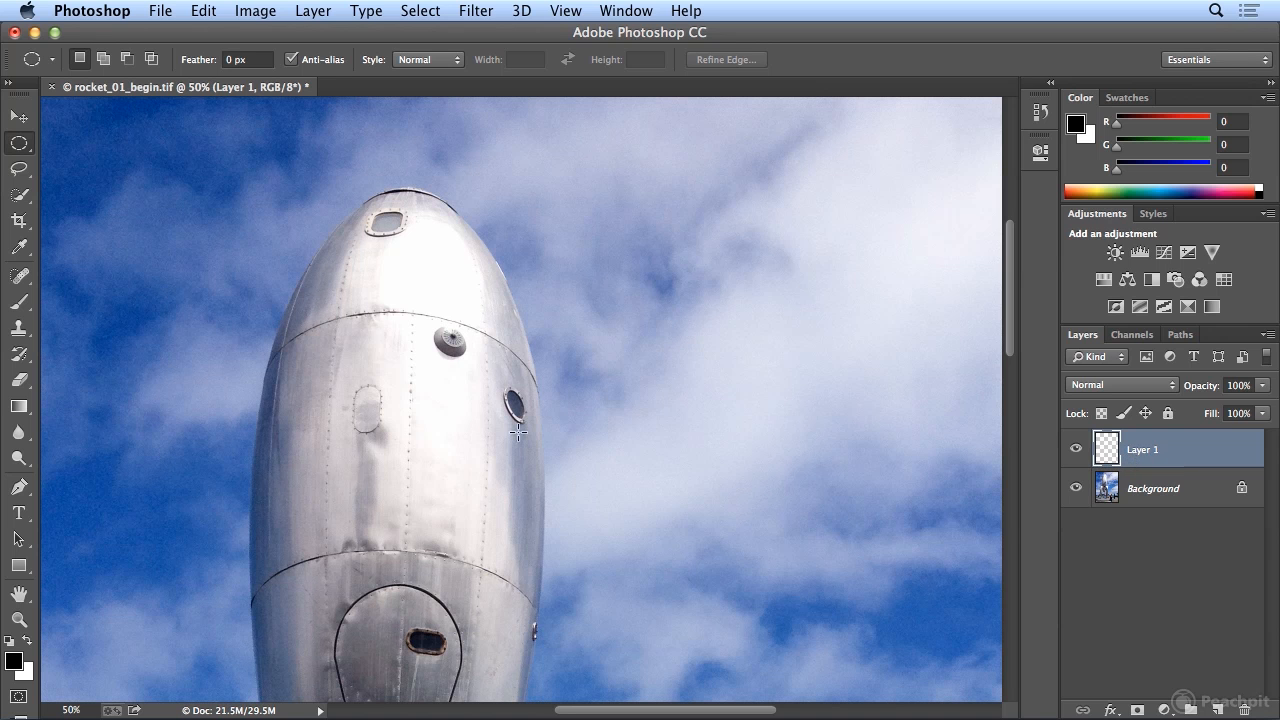
- With the Move Tool, arrange pasted copies of the round fitting into a vertical row of three beneath the original
left_click(31, 127)
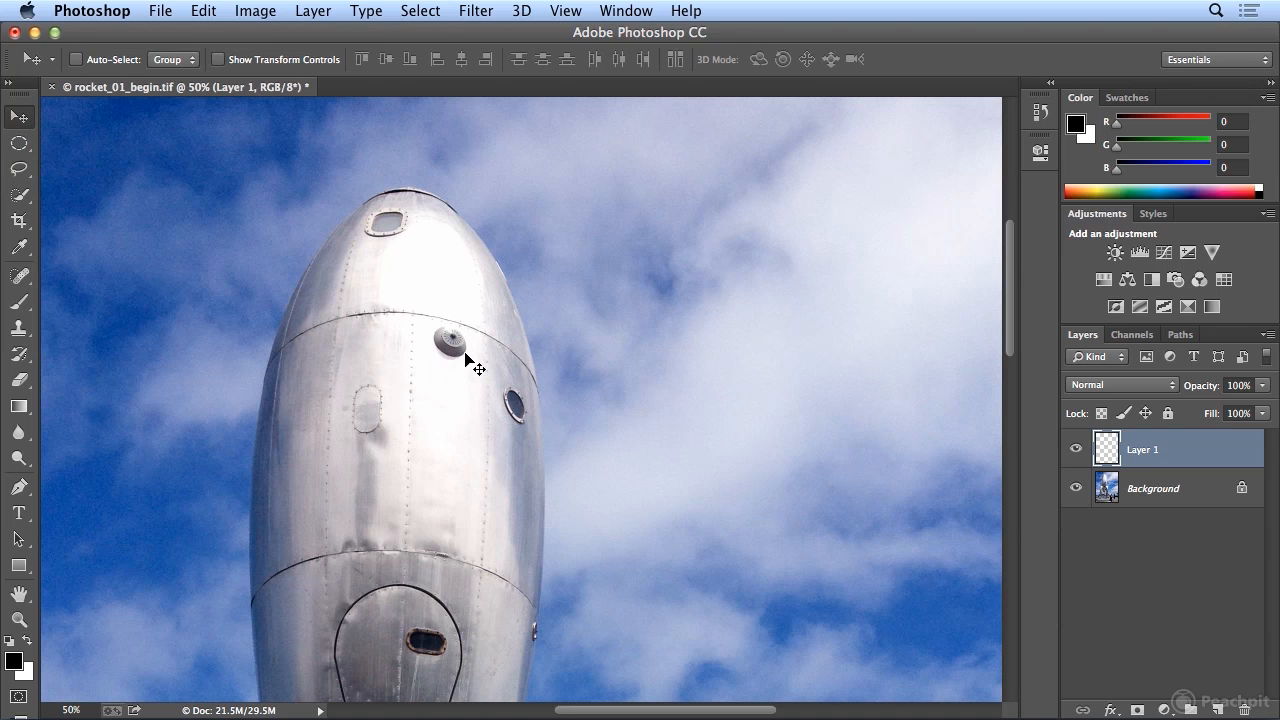
left_click_drag(449, 346, 452, 377)
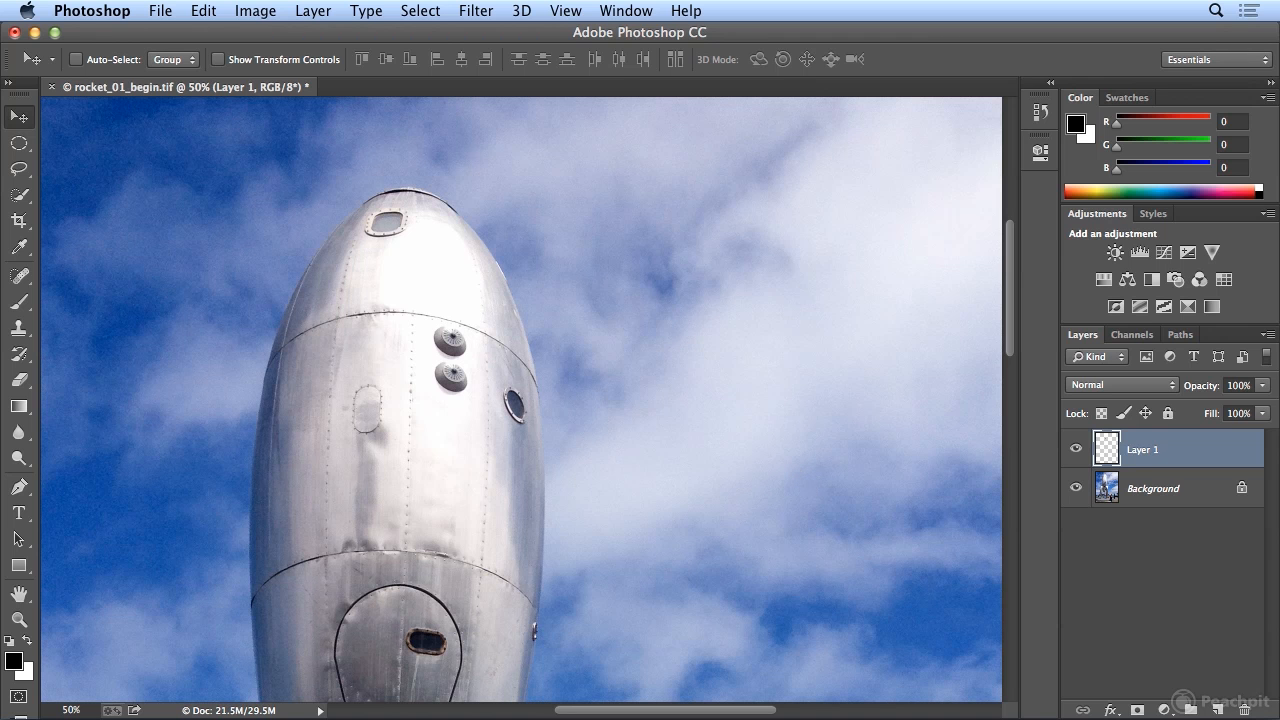
left_click(204, 10)
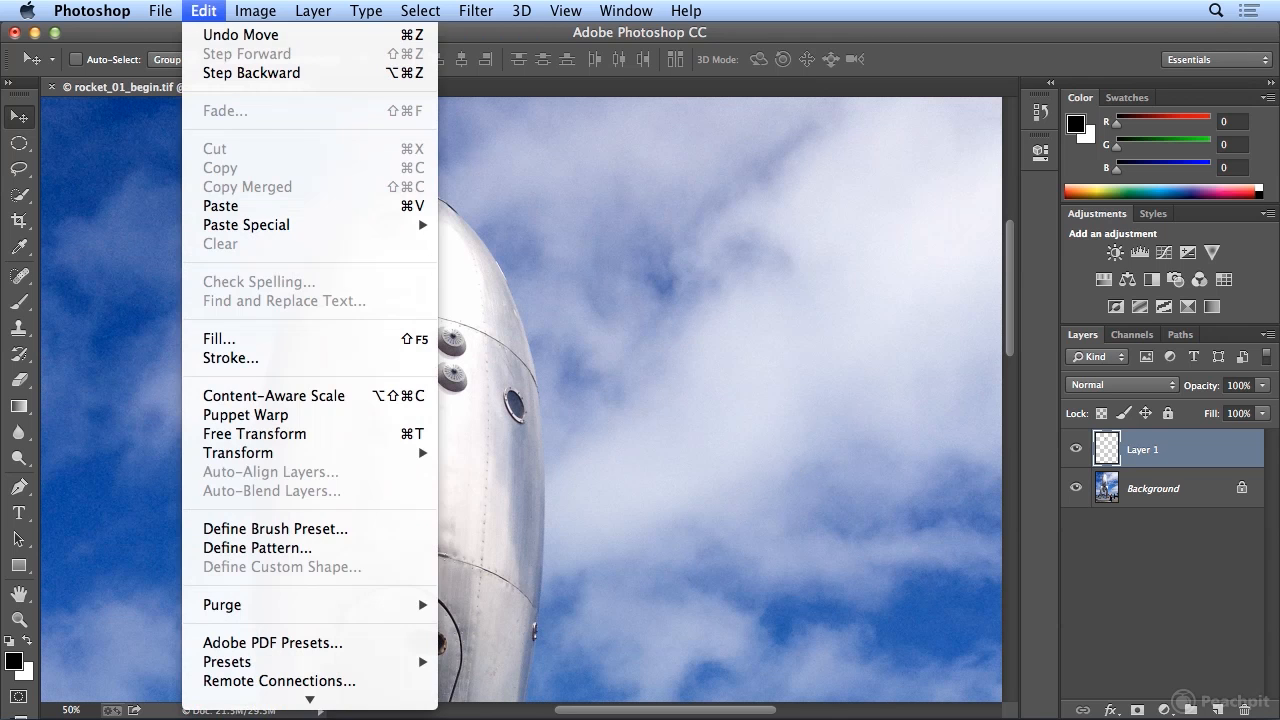
left_click(240, 206)
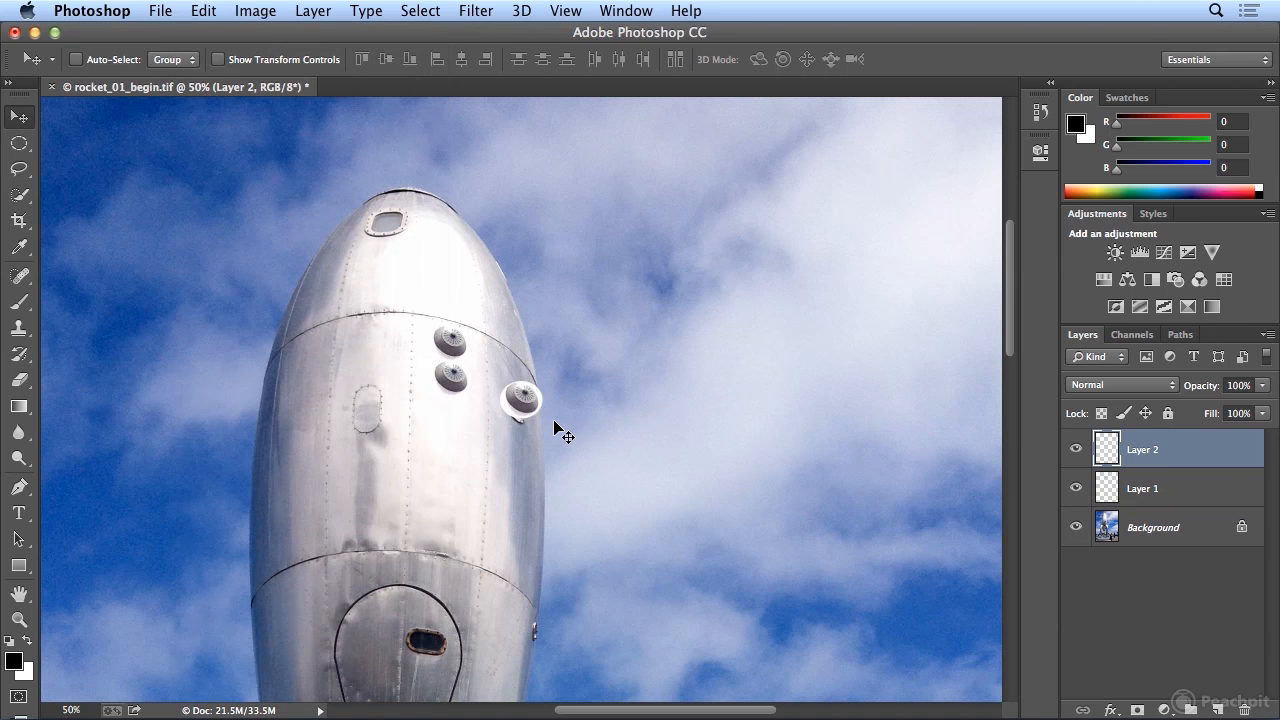
left_click_drag(526, 400, 461, 415)
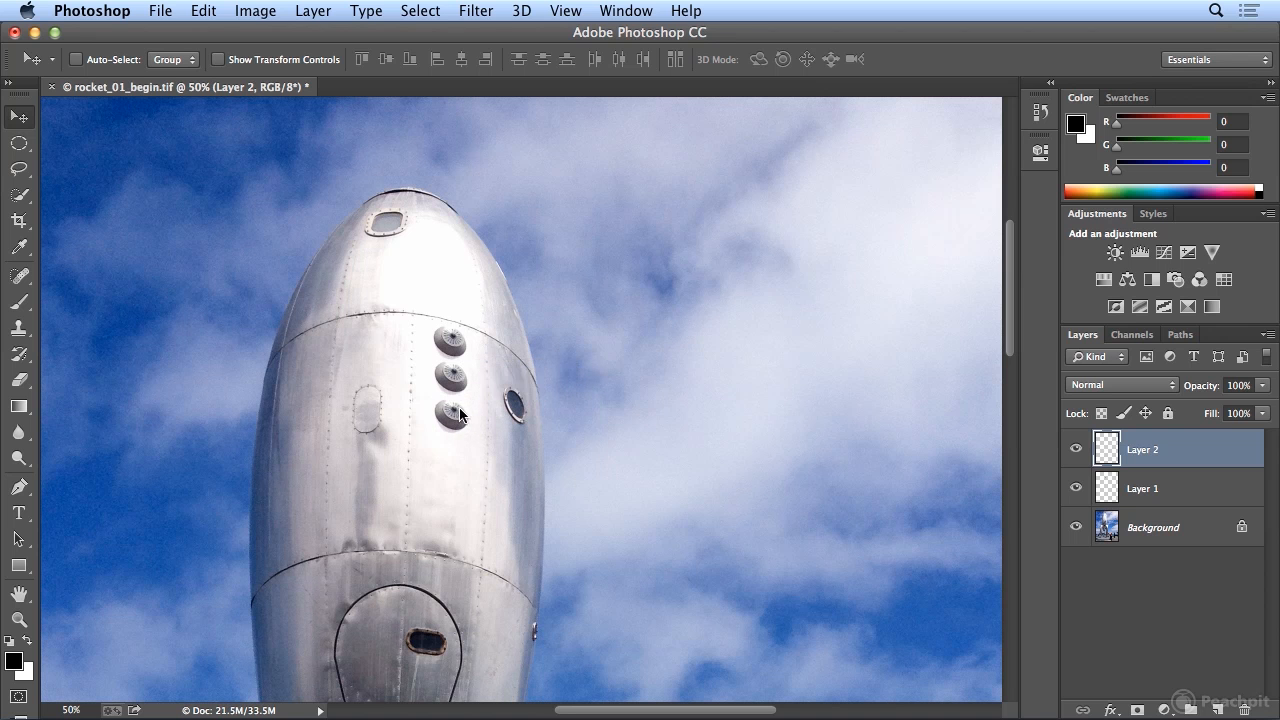
key("Up")
key("Up")
key("Up")
key("Up")
key("Up")
key("Up")
- Rename the two pasted fitting layers to circle 1 and circle 2
double_click(1143, 489)
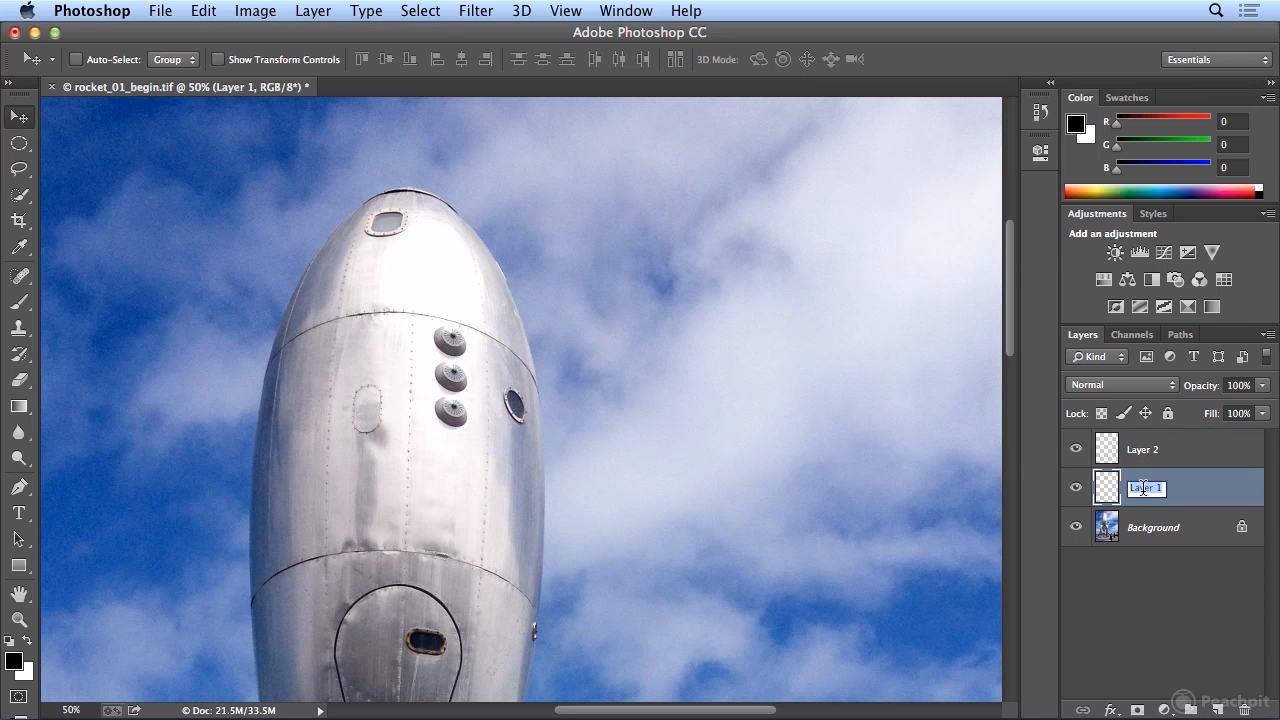
type("circle 1")
double_click(1142, 450)
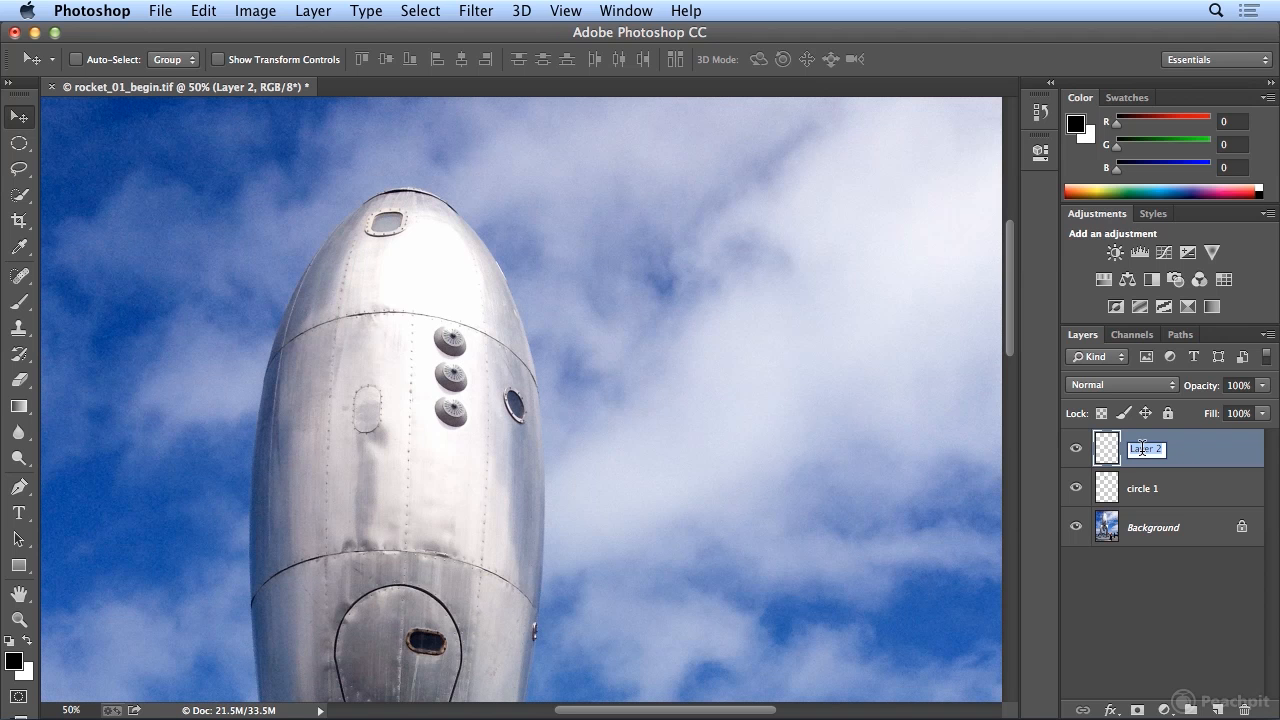
type("circle 2")
key("Return")
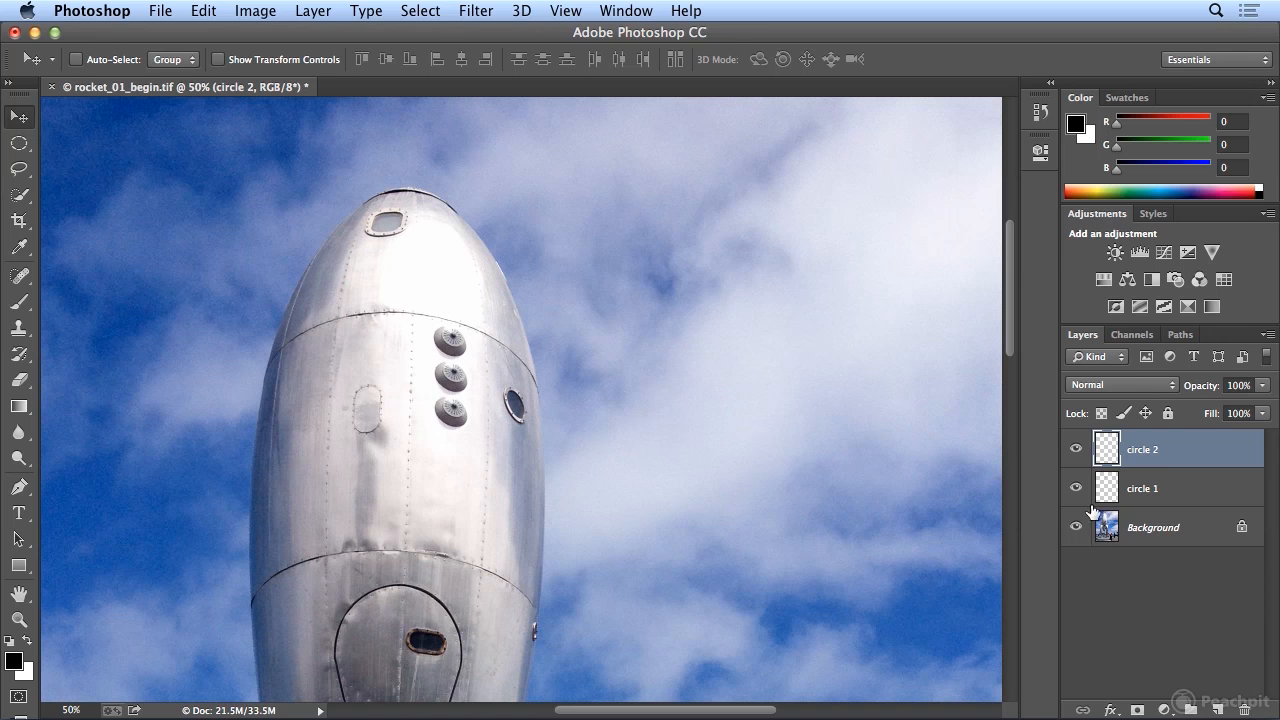
- On the Background layer, draw a rectangular marquee around the oval panel on the rocket's side and copy it
left_click(392, 402, "super")
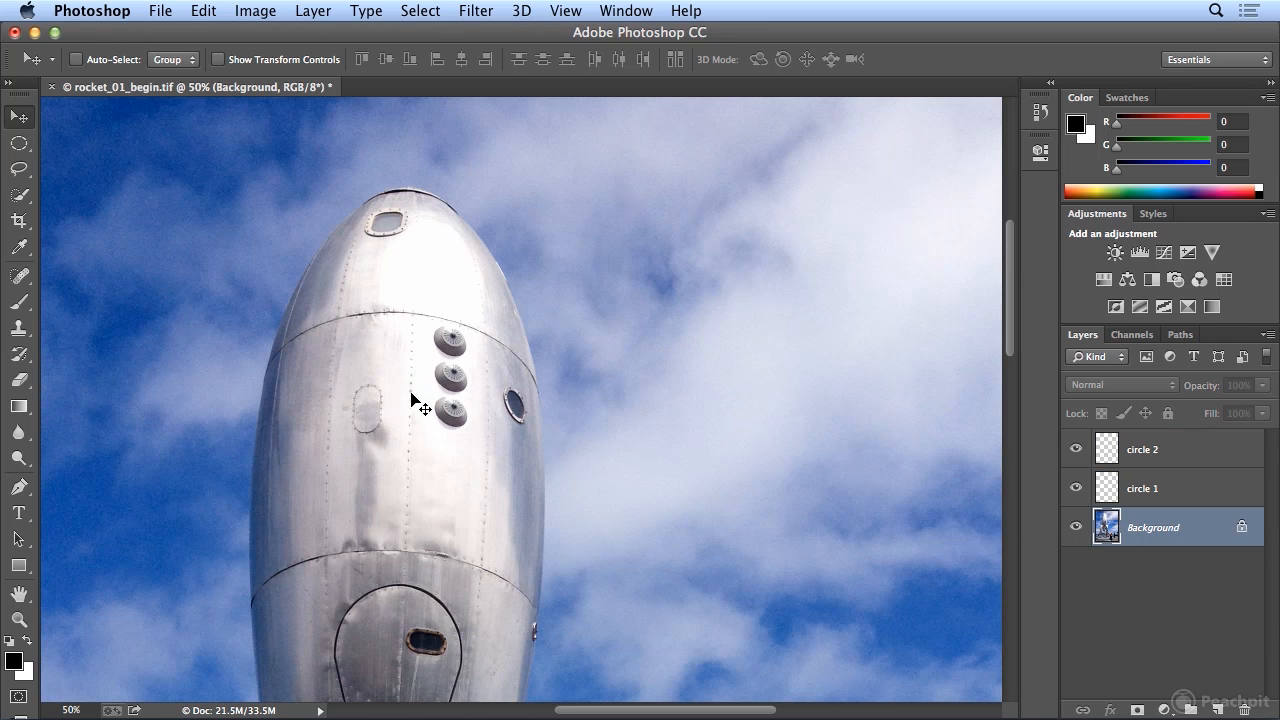
left_click(20, 146)
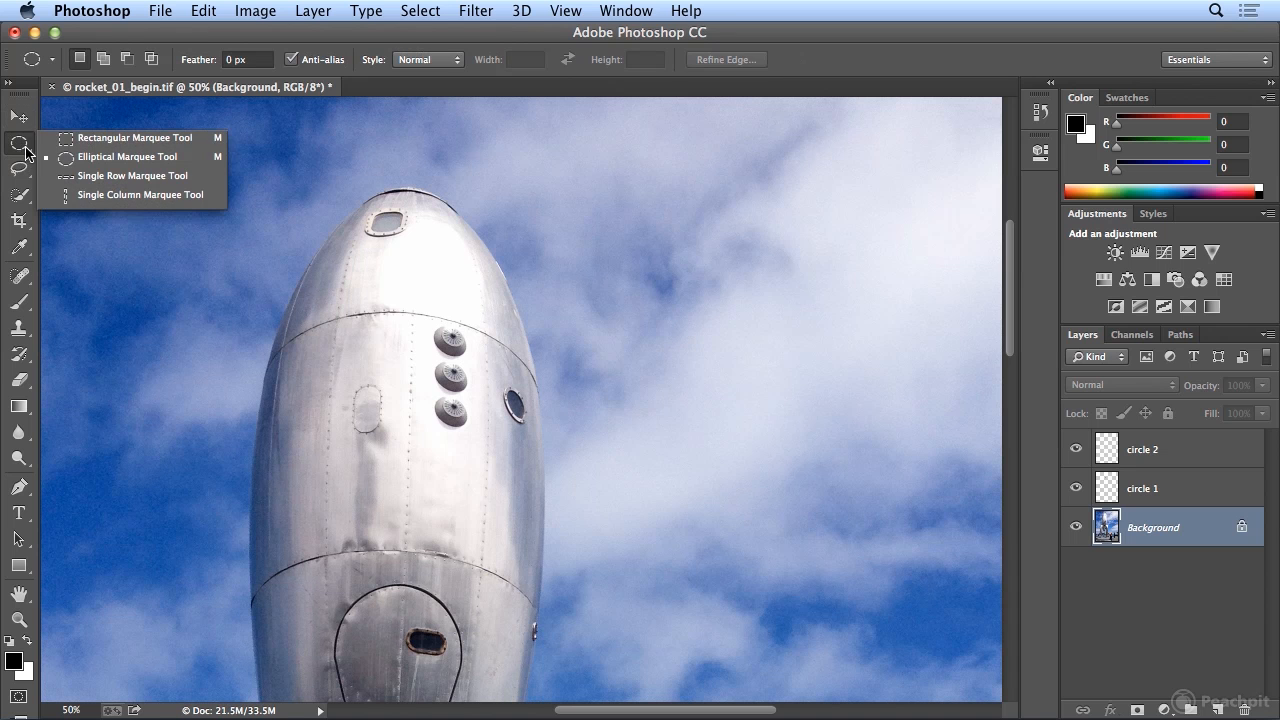
left_click(100, 140)
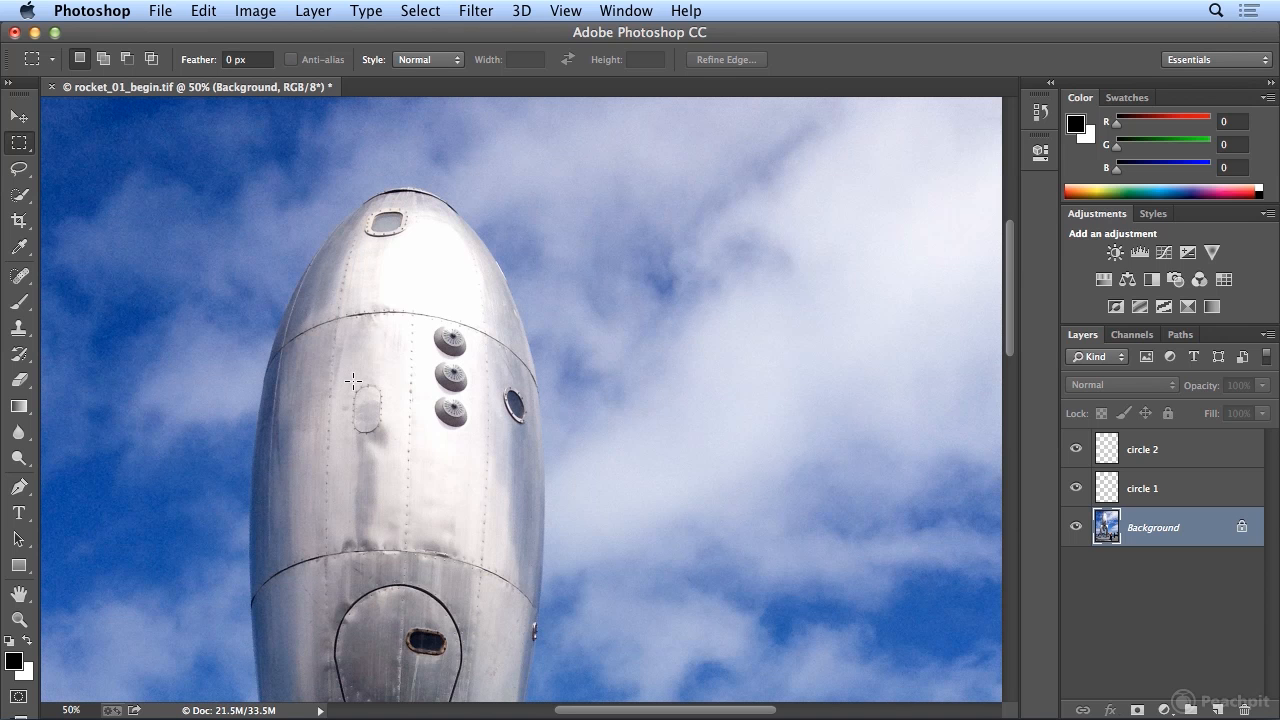
left_click_drag(352, 382, 386, 435)
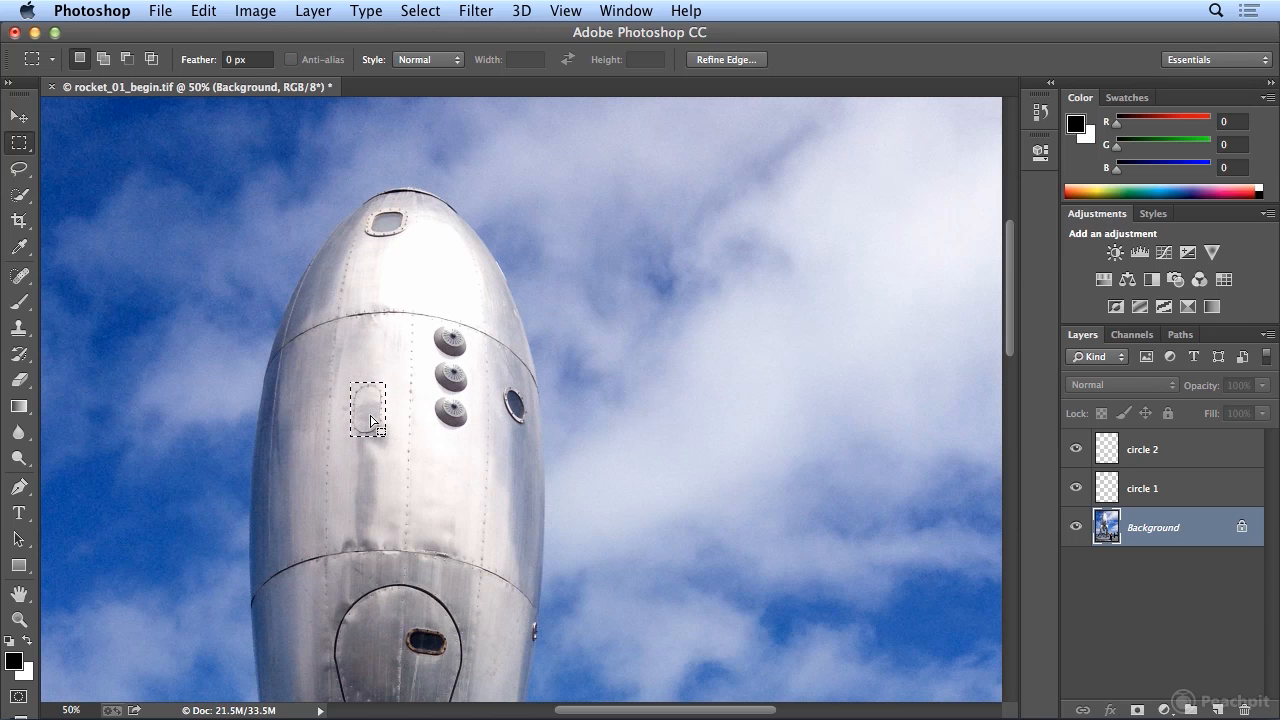
left_click(205, 11)
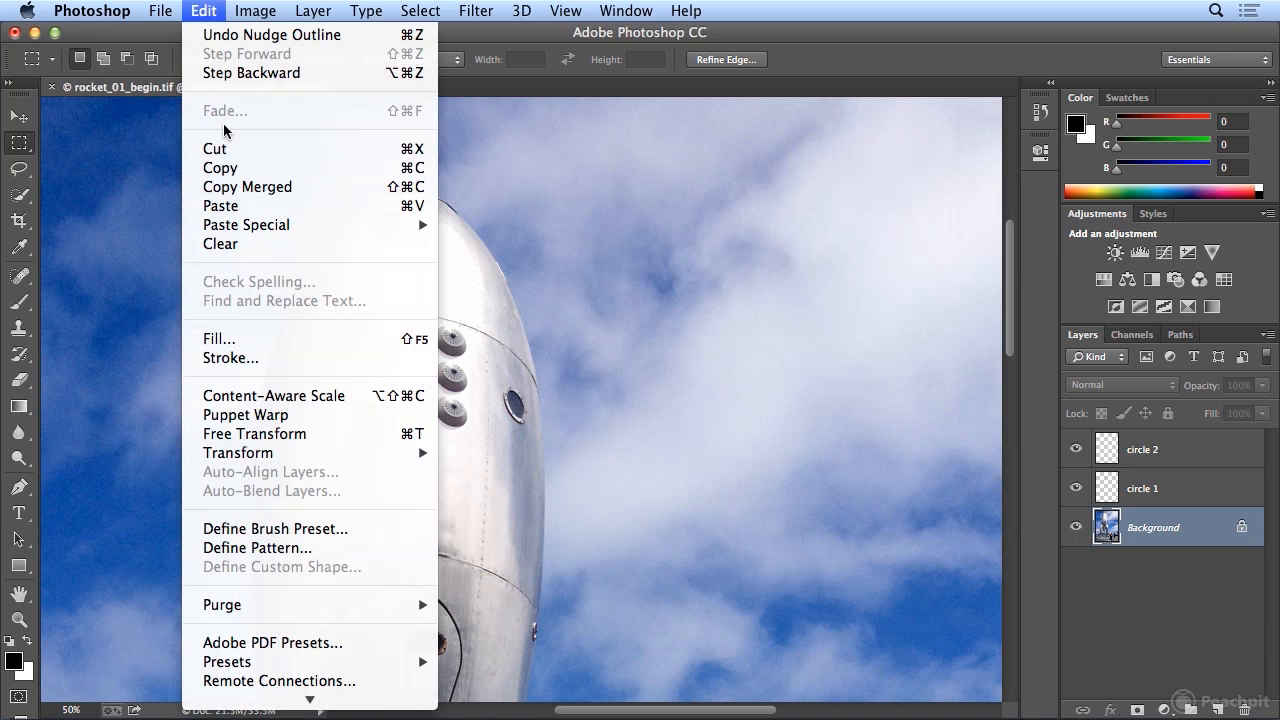
left_click(229, 170)
- Paste the oval panel as a new layer and move it just above the original panel
left_click(222, 12)
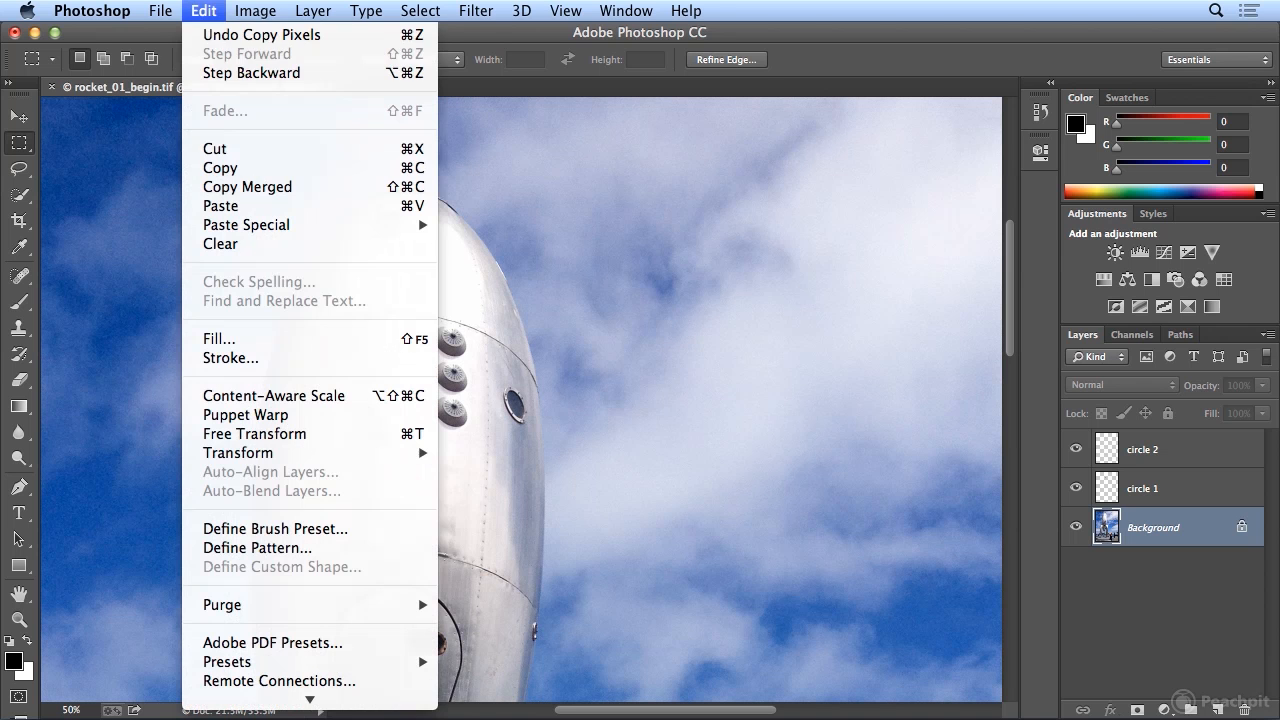
left_click(222, 205)
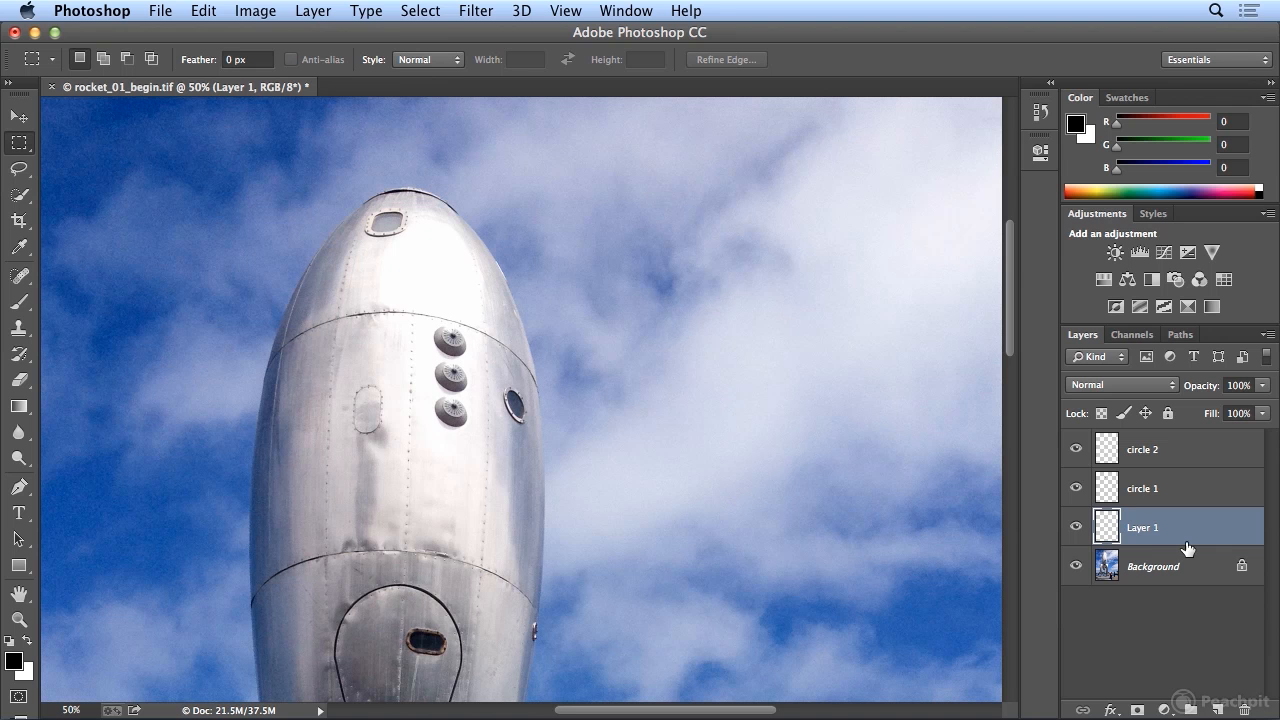
left_click(22, 122)
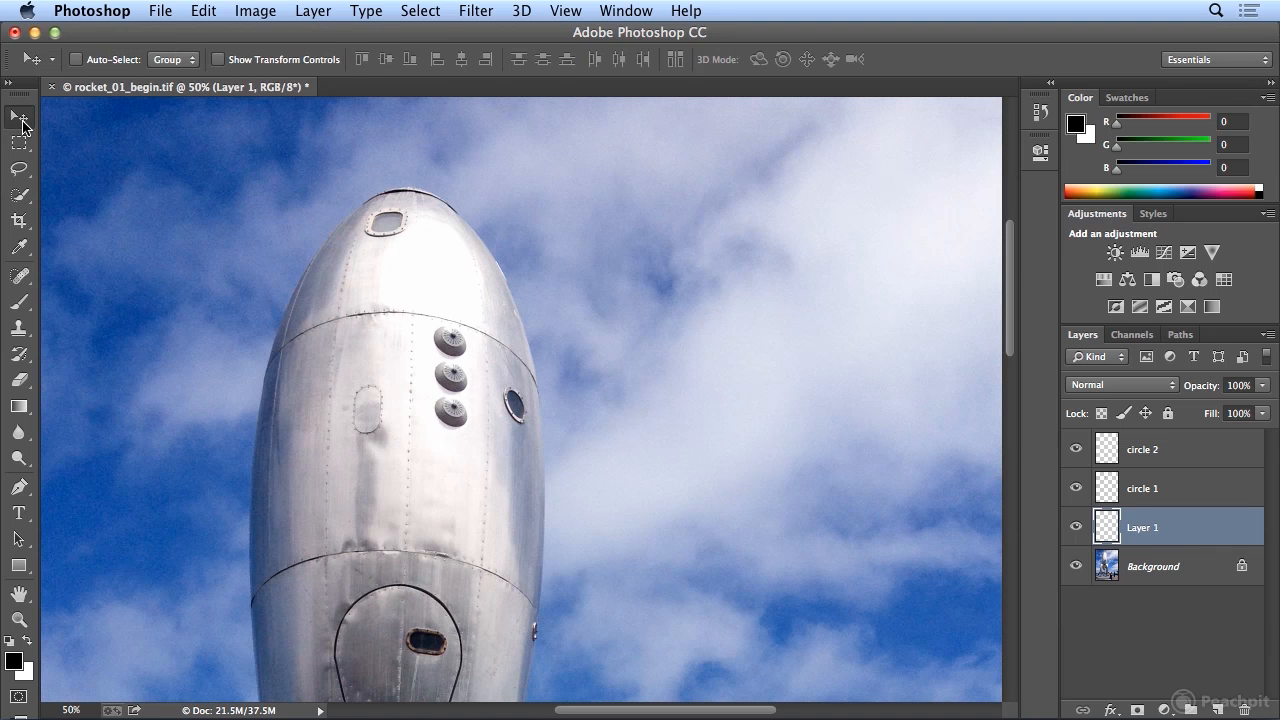
left_click_drag(366, 420, 364, 366)
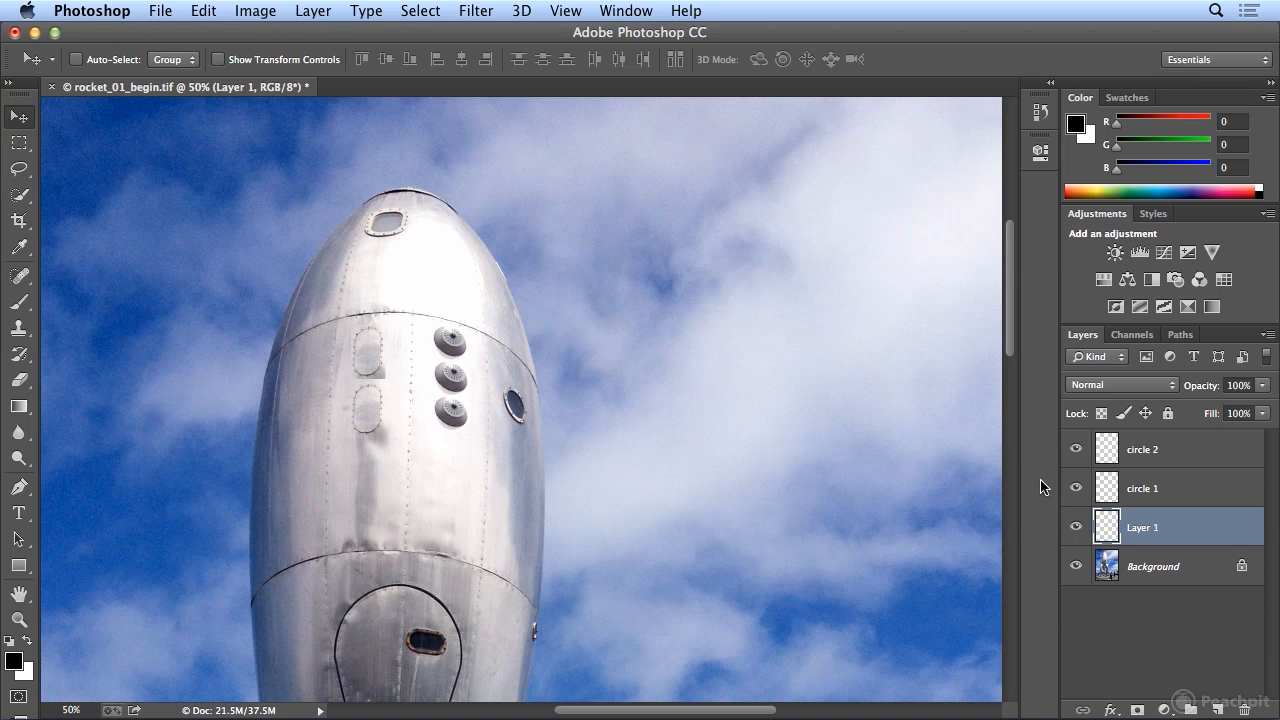
- Rename the new panel layer to rectangle
double_click(1142, 527)
type("rectangle")
key("Return")
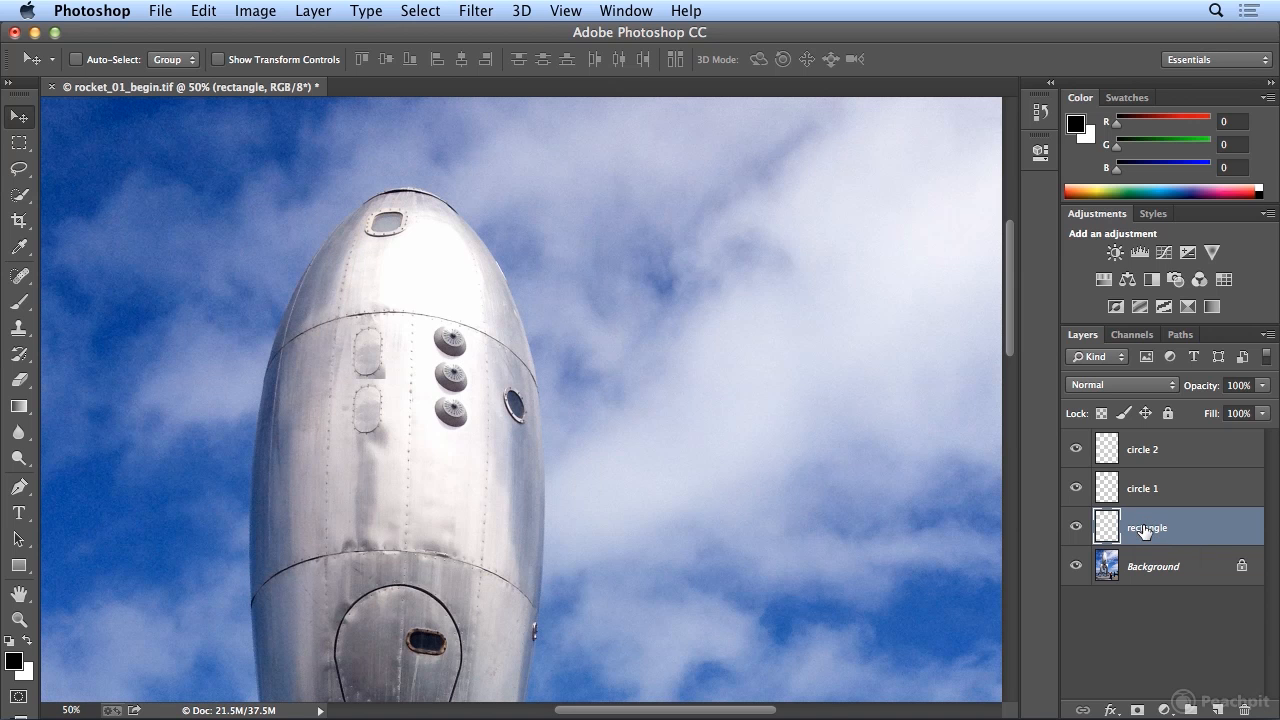
- Hide and show the Background layer to view the pasted pieces on their own
left_click(18, 382)
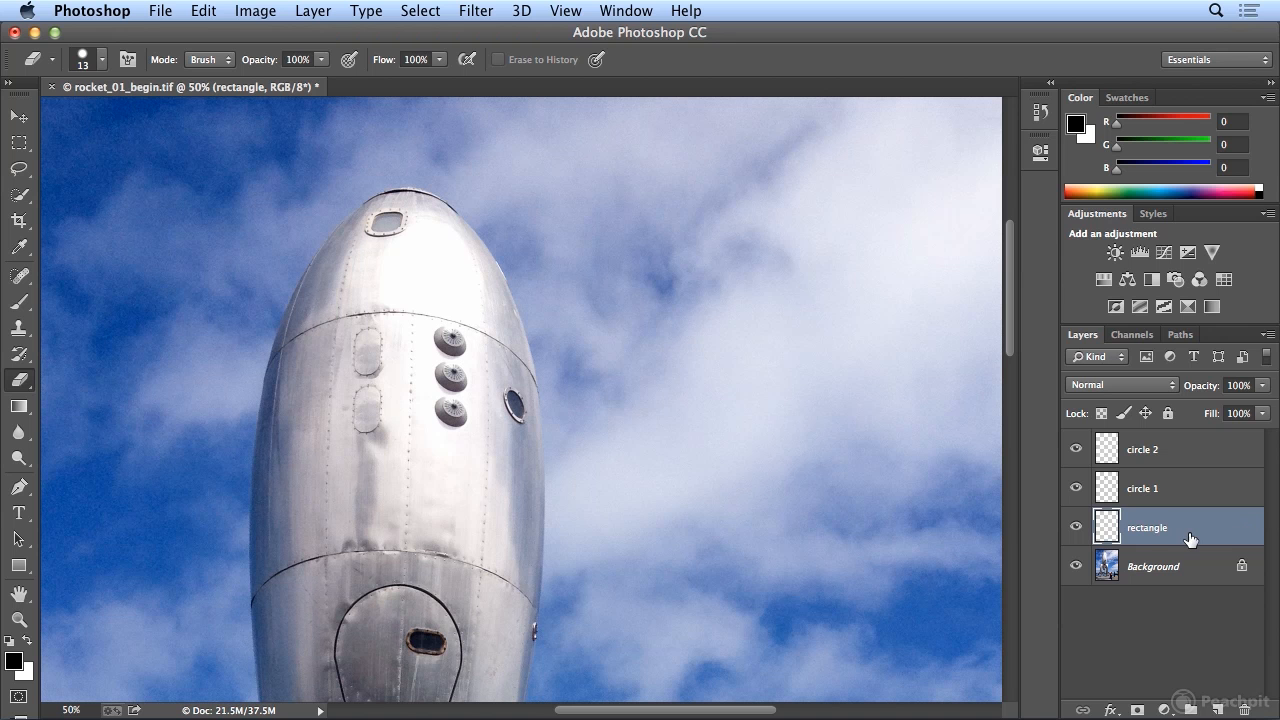
left_click(1075, 568)
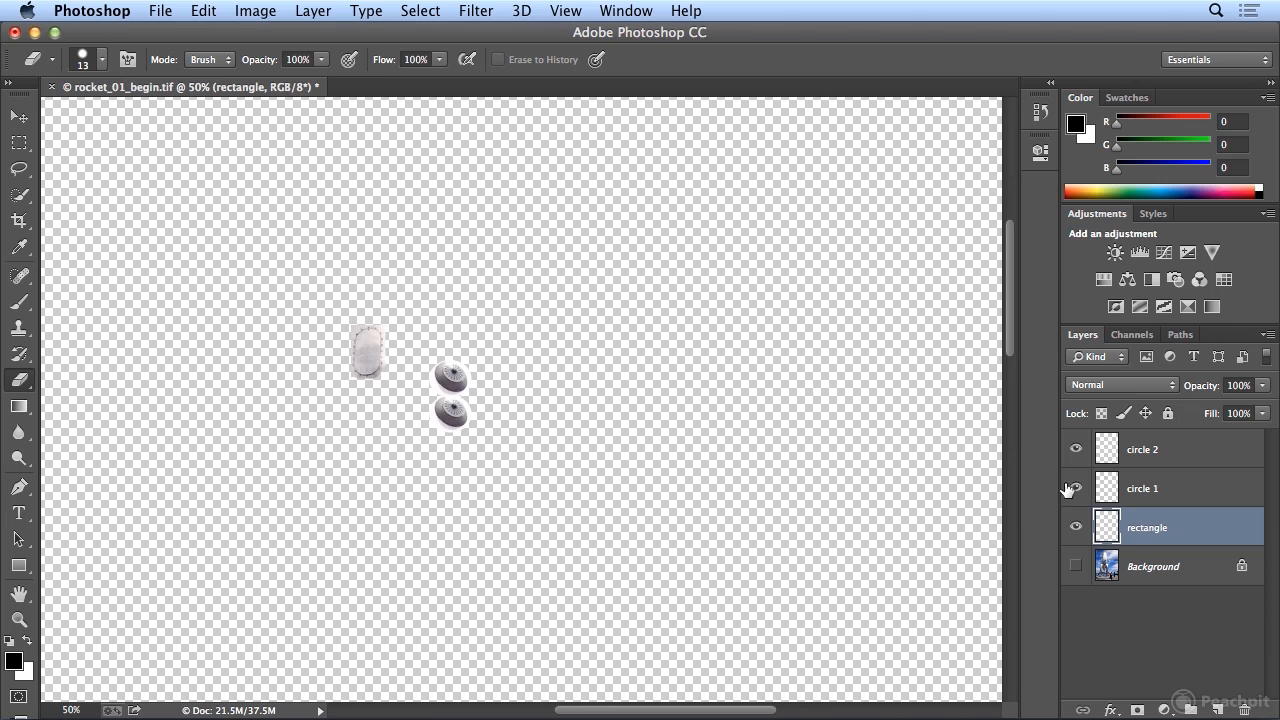
left_click(1076, 566)
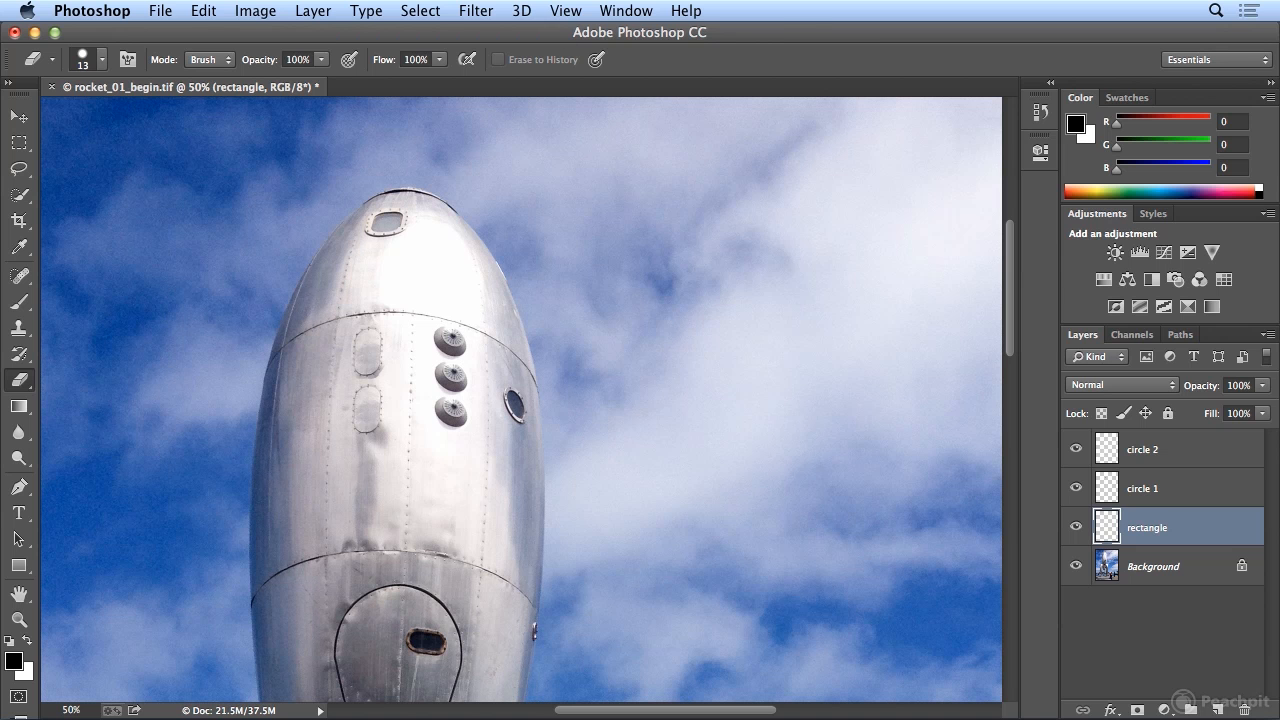
- Fit the entire photo on screen and open the marquee tool choices
left_click(562, 12)
left_click(618, 205)
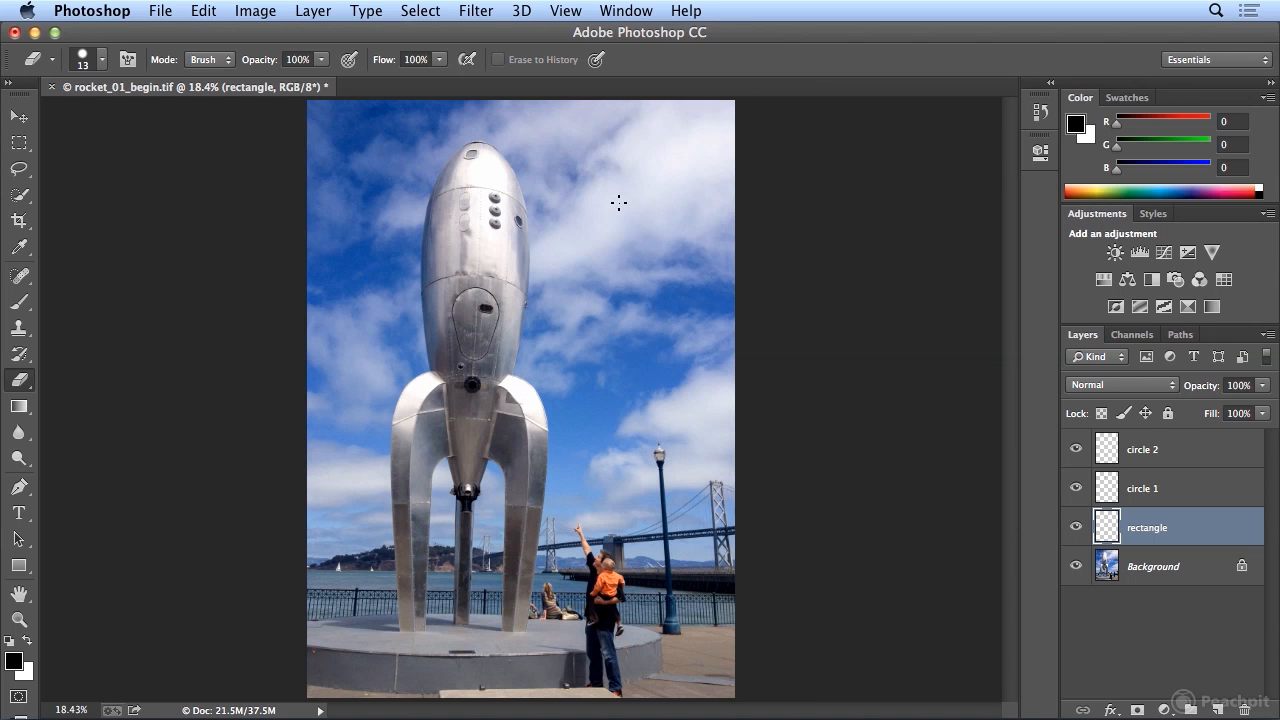
left_click(24, 146)
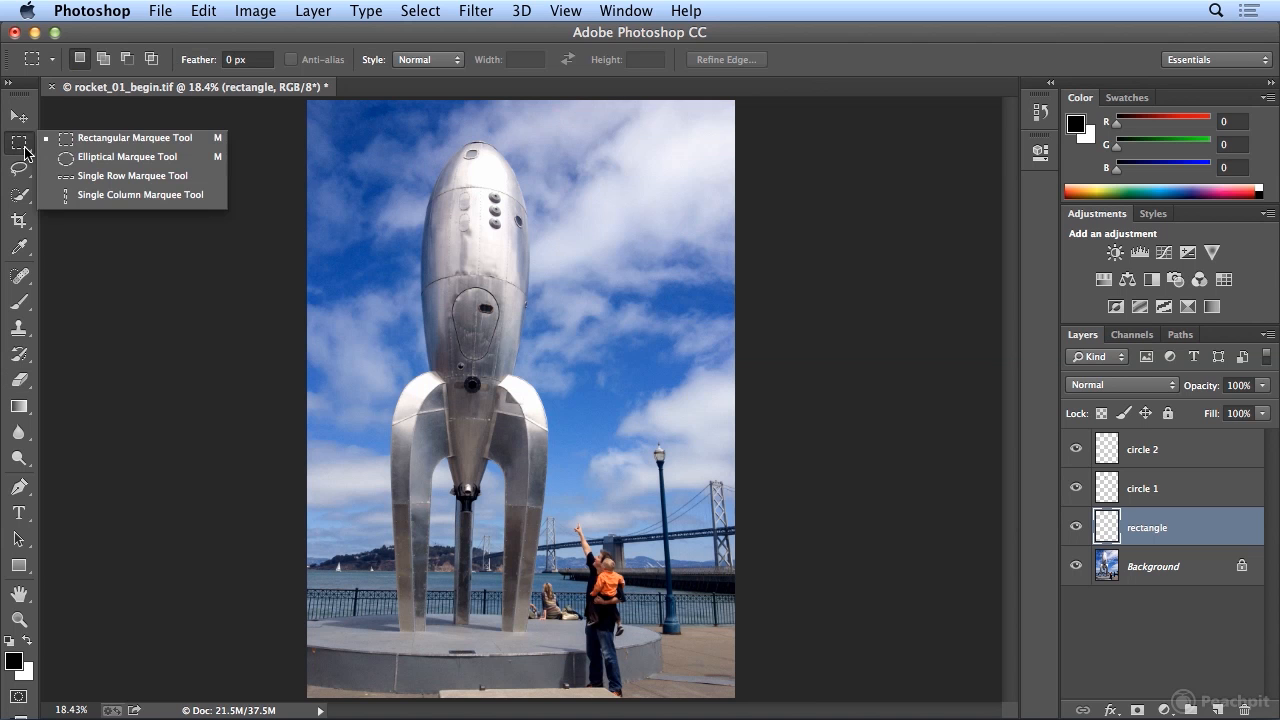